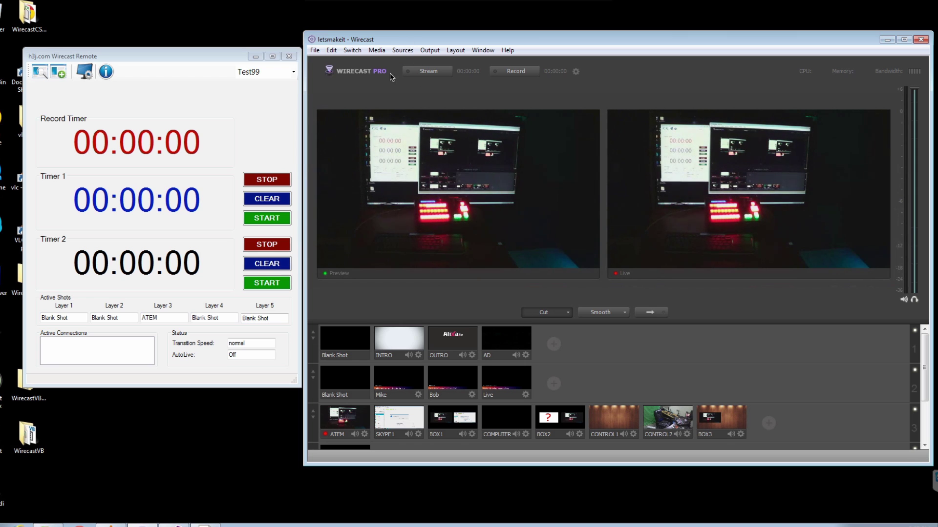
pyautogui.click(185, 60)
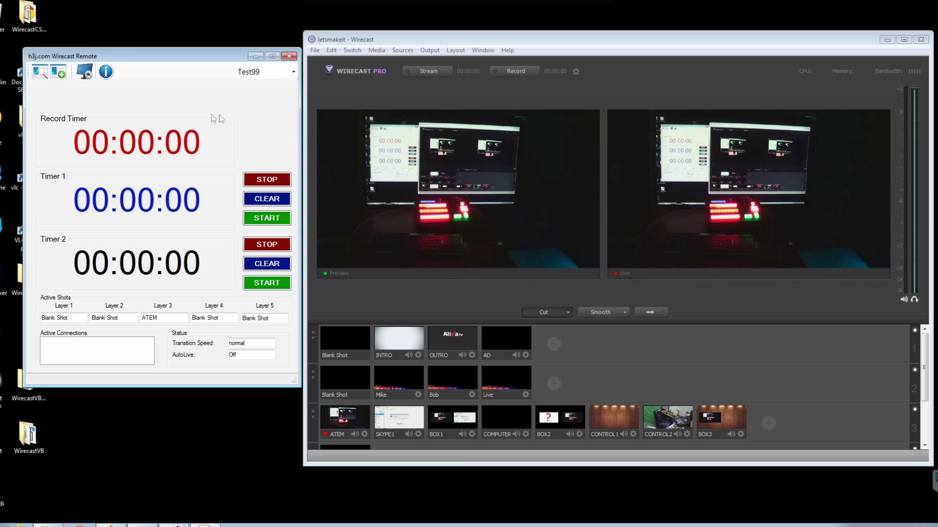
pyautogui.click(506, 39)
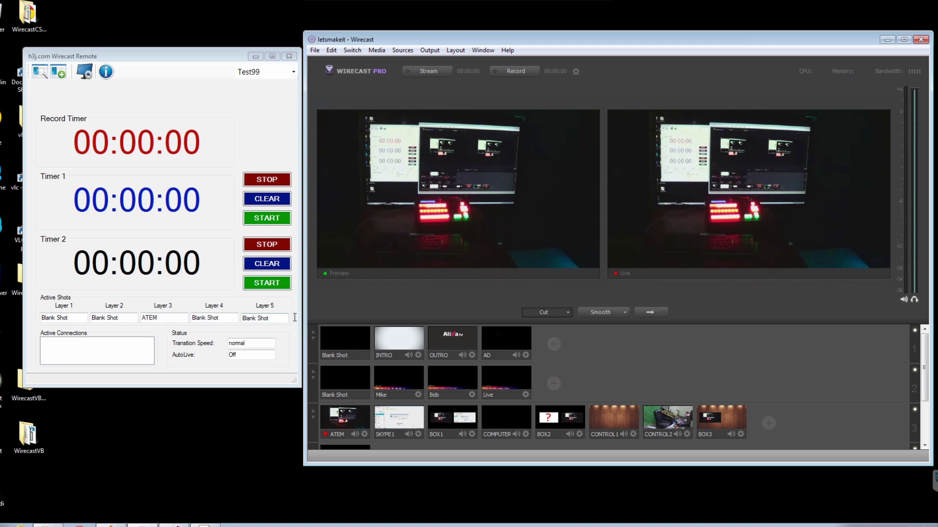
# Step: Preview the two host titles and Live on layer 2 and AD on layer 1, then return both layers to Blank Shot
pyautogui.click(403, 383)
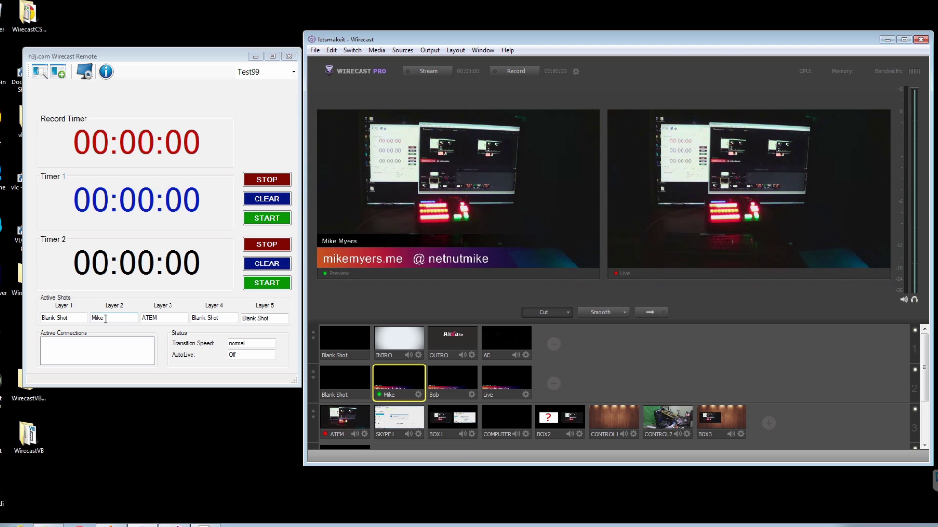
pyautogui.click(458, 382)
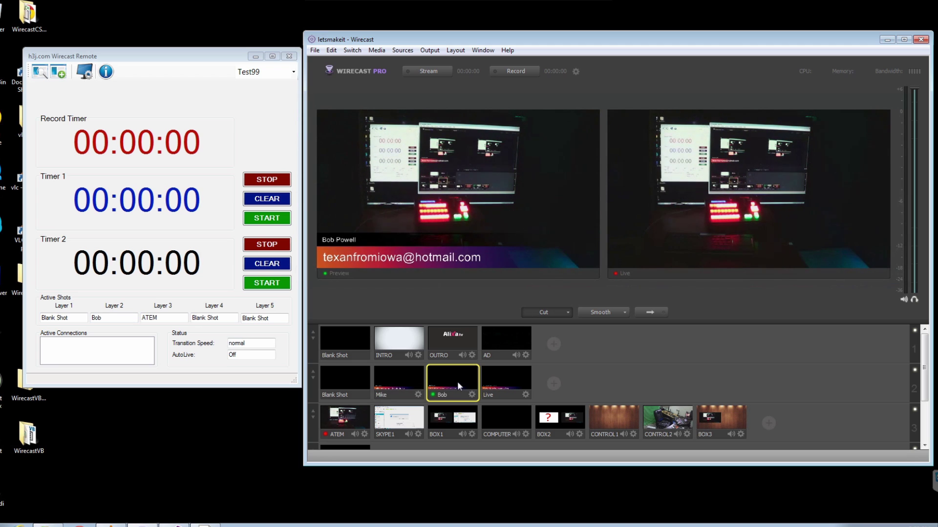
pyautogui.click(506, 381)
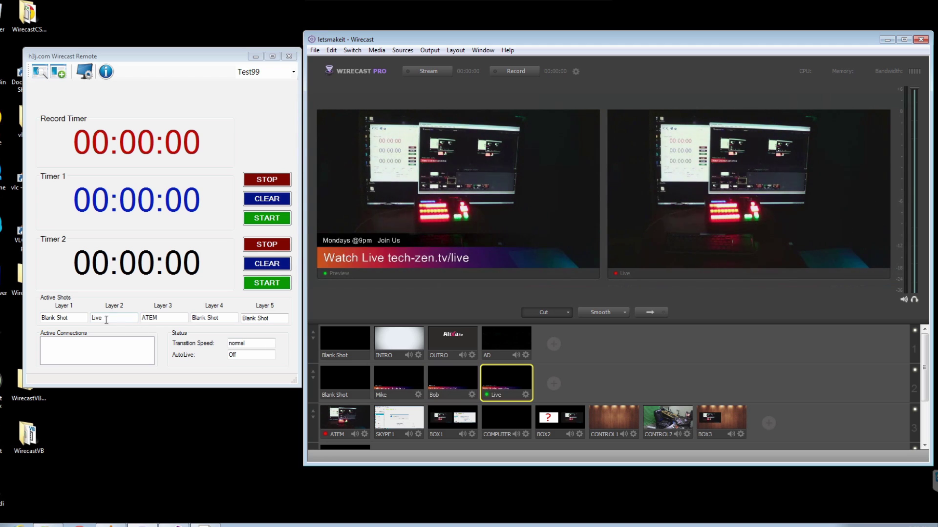
pyautogui.click(495, 341)
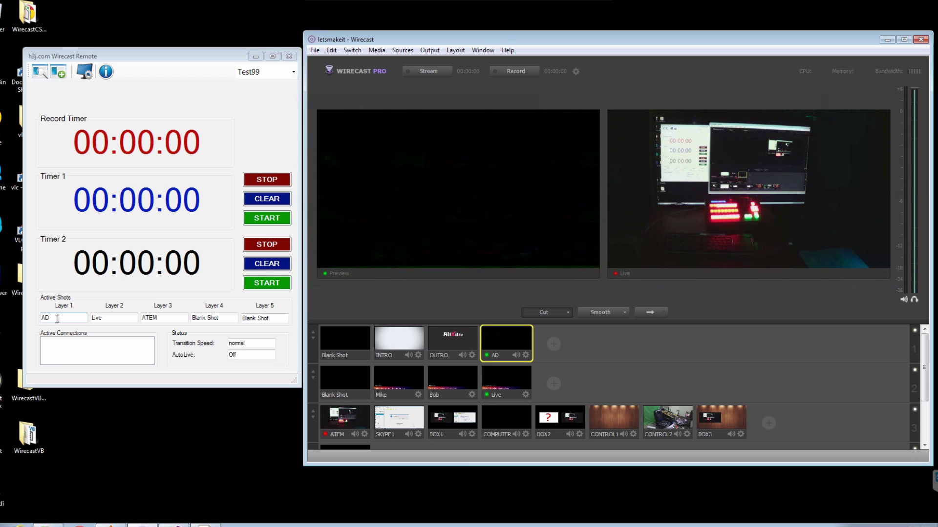
pyautogui.click(339, 341)
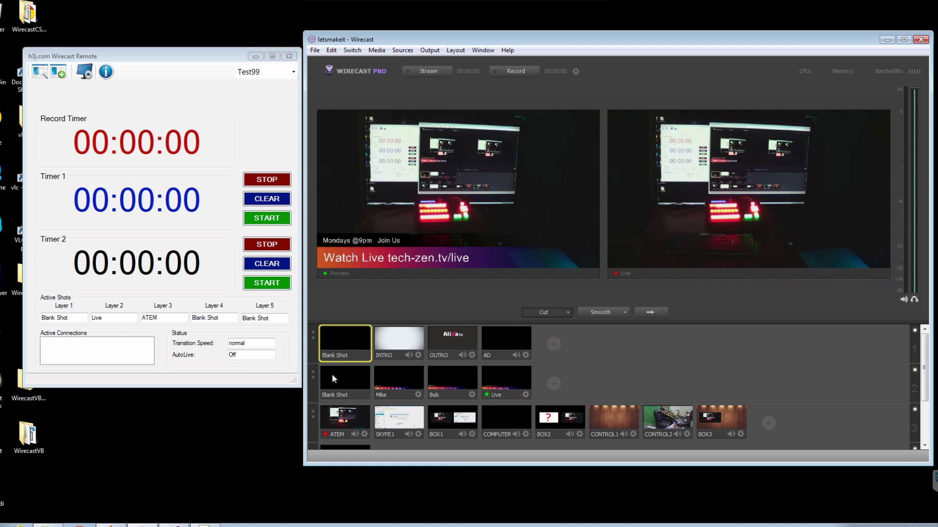
pyautogui.click(334, 378)
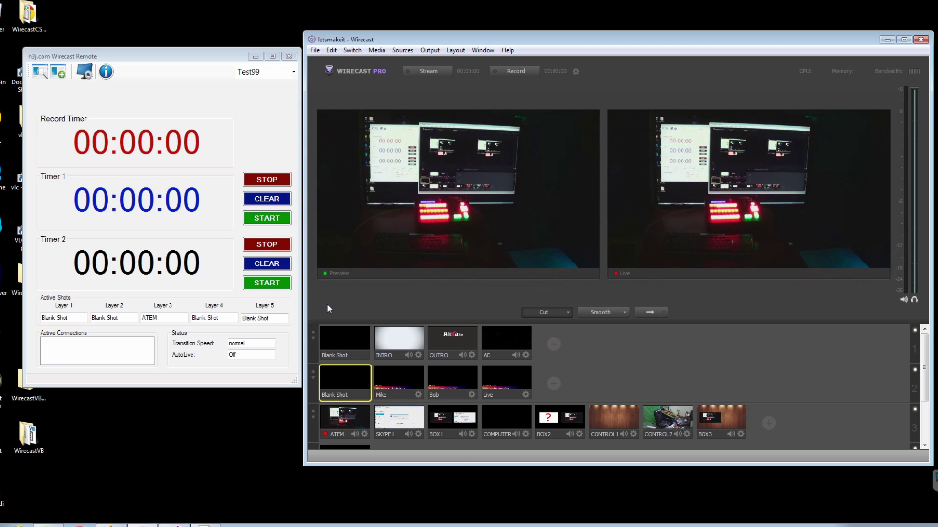
# Step: Start a recording in Wirecast and stop it after about 10 seconds
pyautogui.moveTo(555, 336)
pyautogui.click(507, 71)
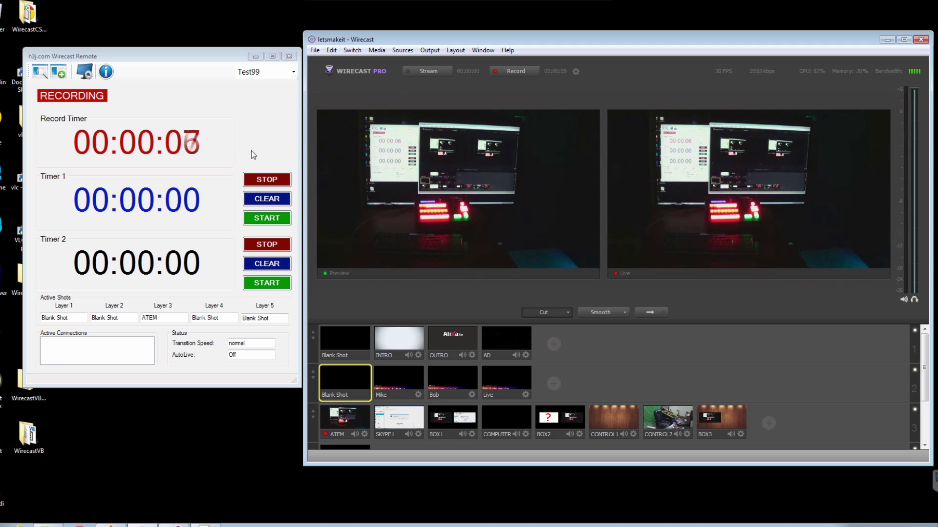
pyautogui.click(507, 71)
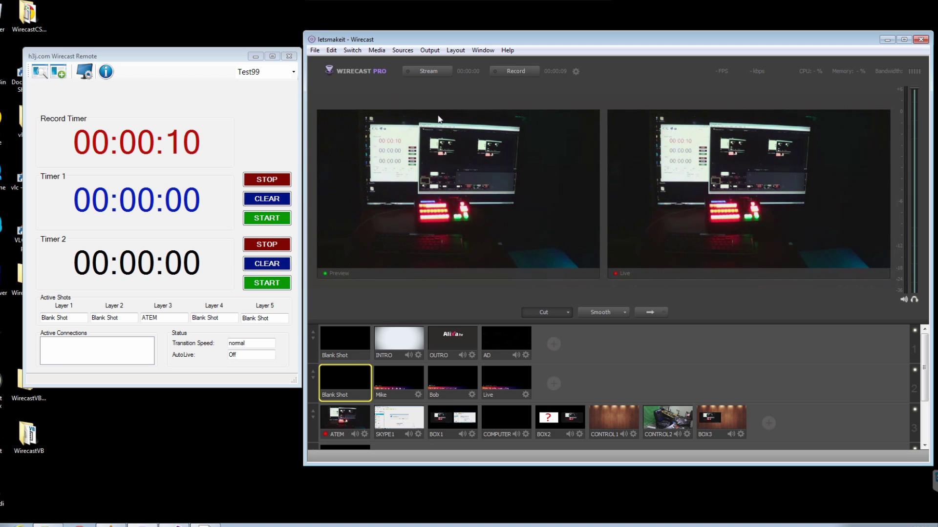
# Step: Load the test2 profile in Wirecast Remote, then switch back to the first Test99 profile
pyautogui.click(262, 113)
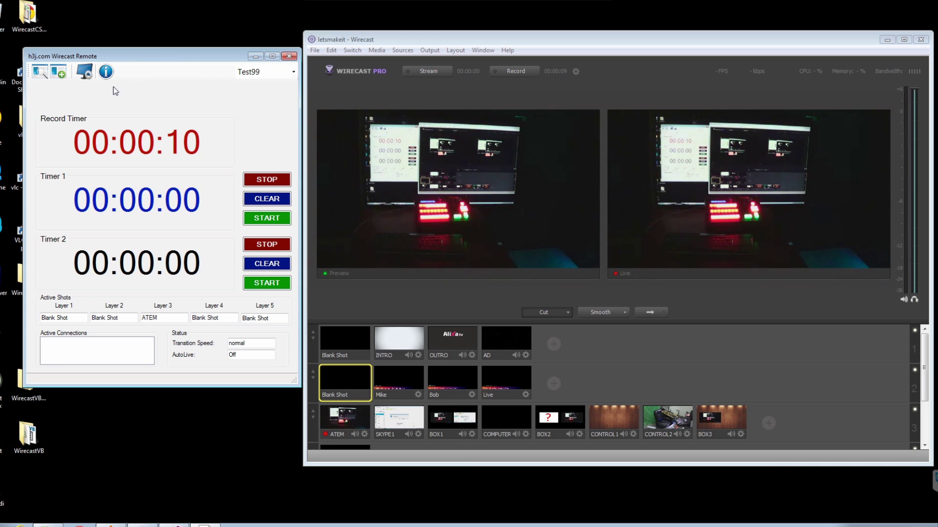
pyautogui.click(291, 72)
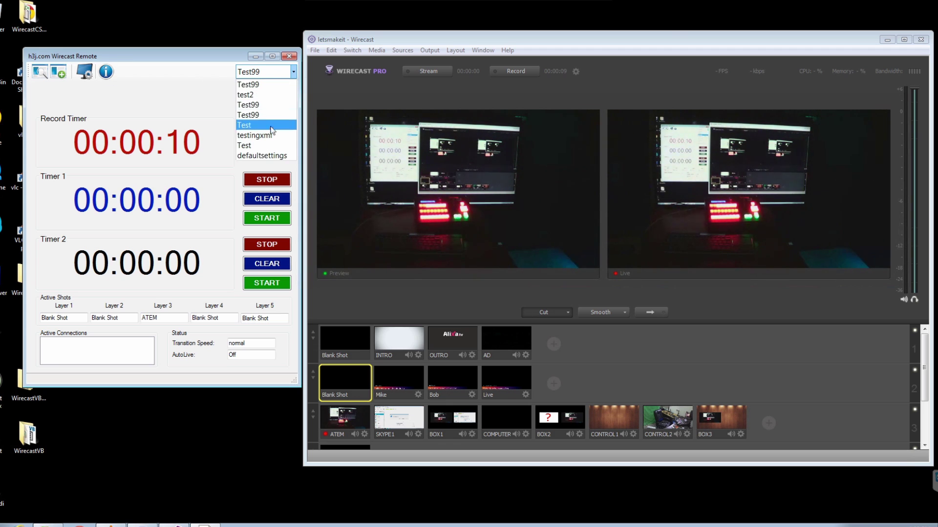
pyautogui.click(254, 95)
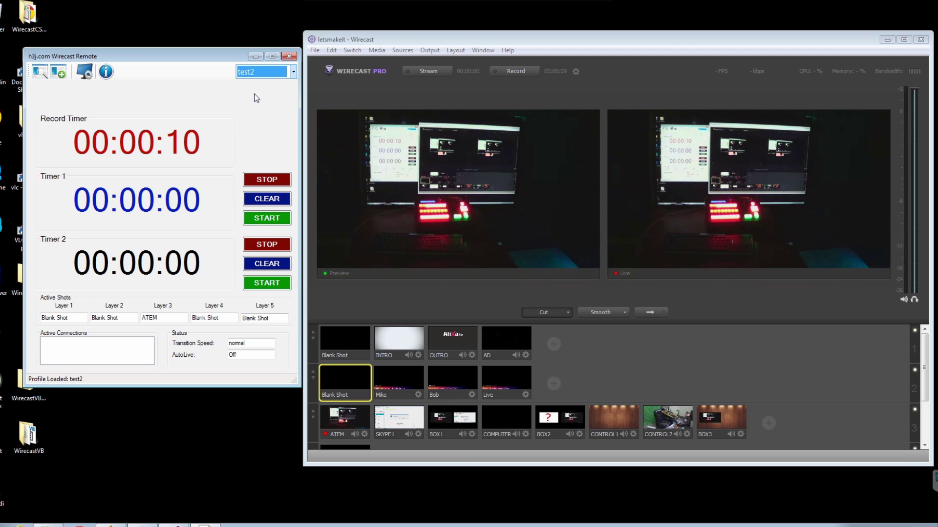
pyautogui.click(293, 71)
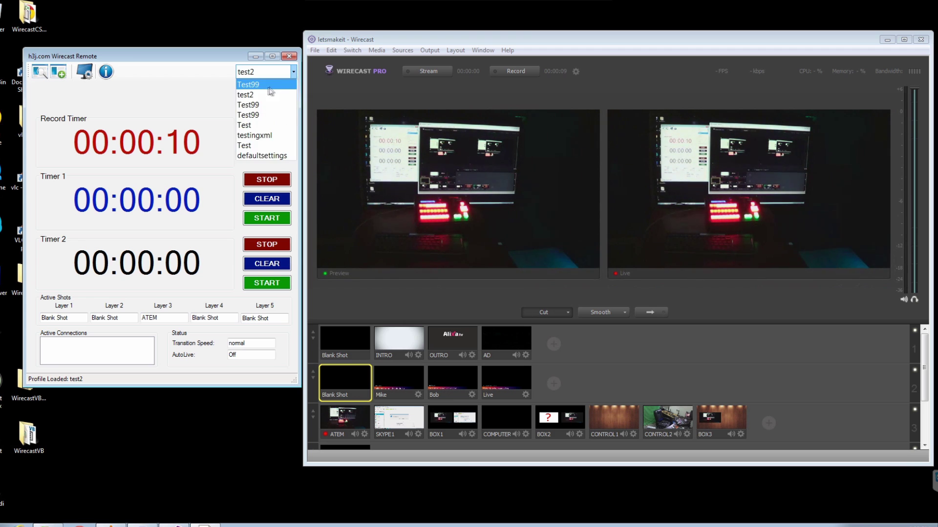
pyautogui.click(261, 85)
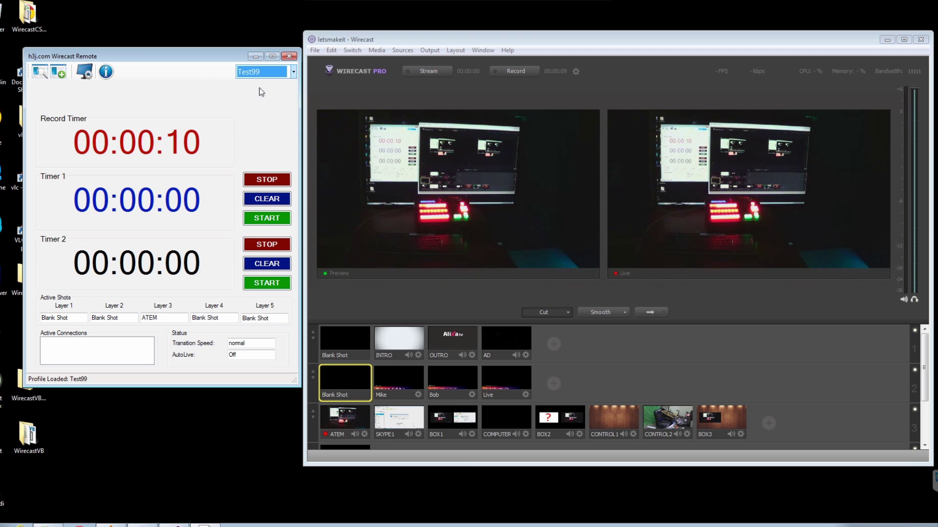
# Step: Open the recent document broadcastnow.wcst in Wirecast
pyautogui.click(315, 51)
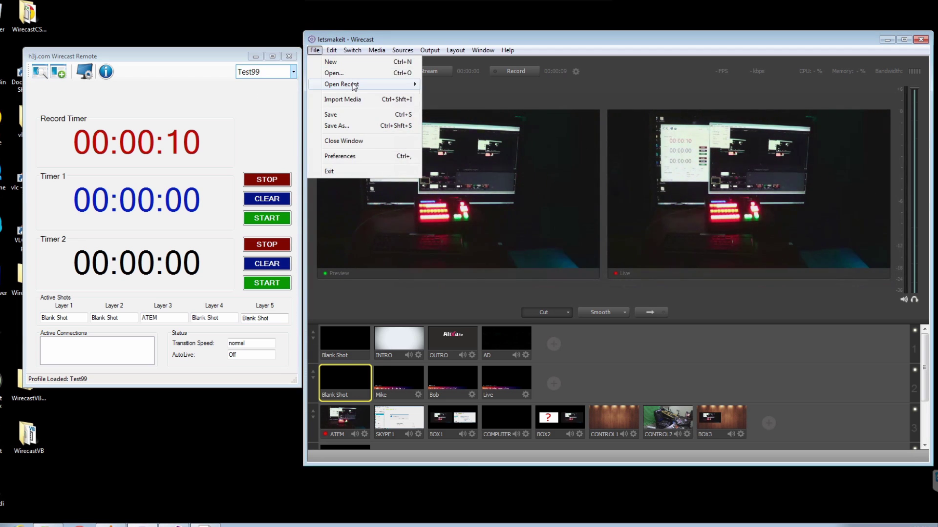
pyautogui.moveTo(354, 86)
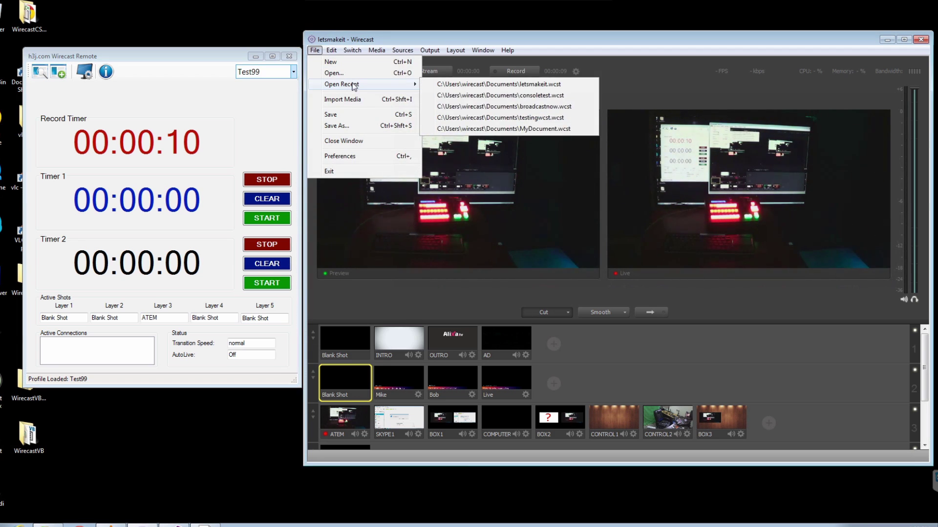
pyautogui.click(453, 105)
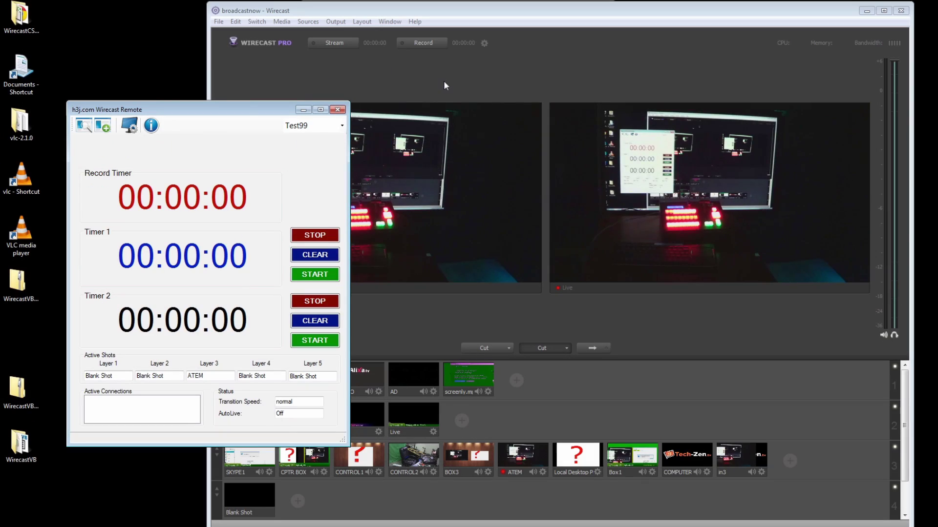
# Step: Arrange the Wirecast Remote and Wirecast windows side by side, narrowing Wirecast so both are unobstructed
pyautogui.moveTo(175, 110); pyautogui.dragTo(102, 98)
pyautogui.moveTo(281, 10)
pyautogui.mouseDown()
pyautogui.moveTo(364, 17)
pyautogui.moveTo(299, 13)
pyautogui.mouseUp()
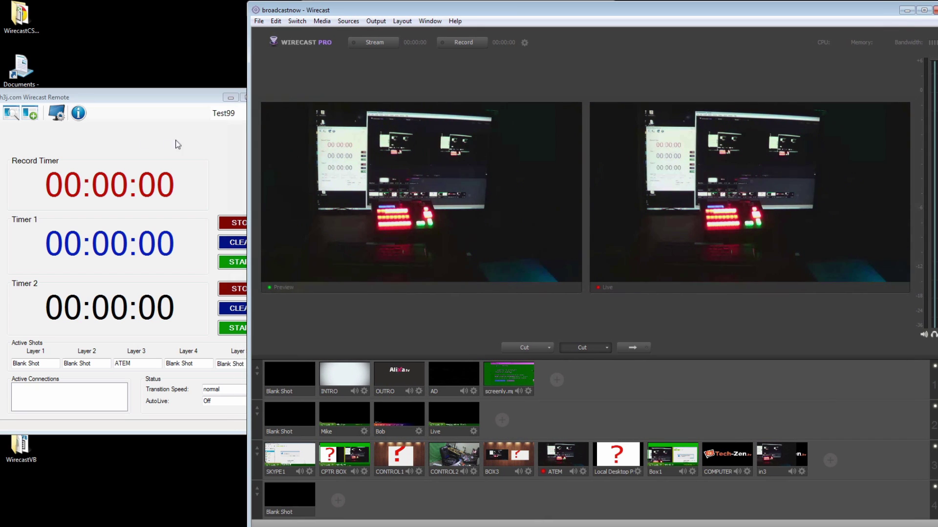
pyautogui.moveTo(268, 139)
pyautogui.mouseDown()
pyautogui.moveTo(293, 139)
pyautogui.moveTo(283, 140)
pyautogui.mouseUp()
pyautogui.moveTo(281, 139); pyautogui.dragTo(279, 139)
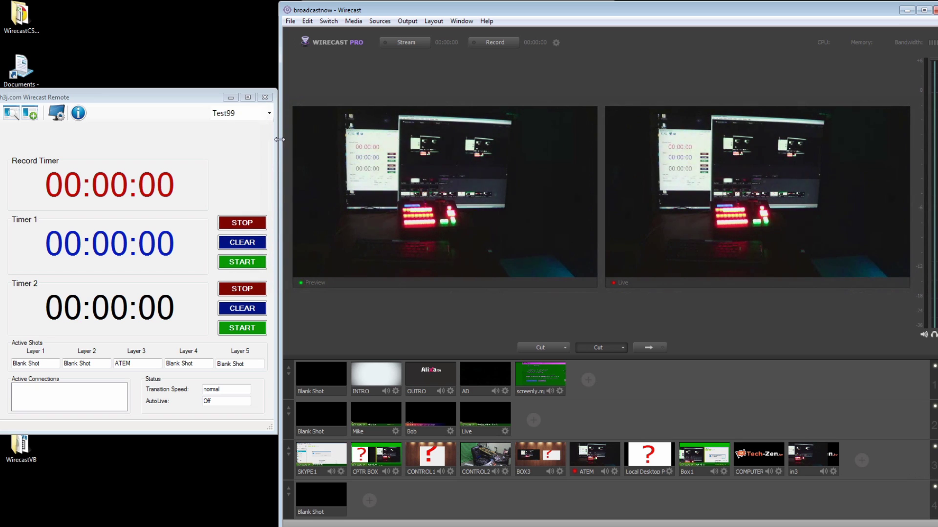
# Step: In the Wirecast Remote profile settings, assign the Layer 3 shot SKYPE1 to hotkey 1
pyautogui.click(60, 117)
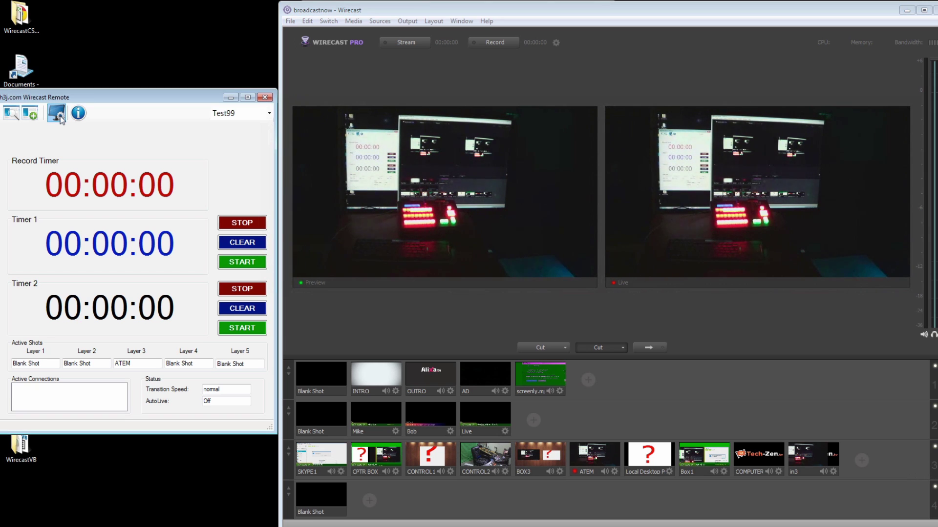
pyautogui.click(60, 117)
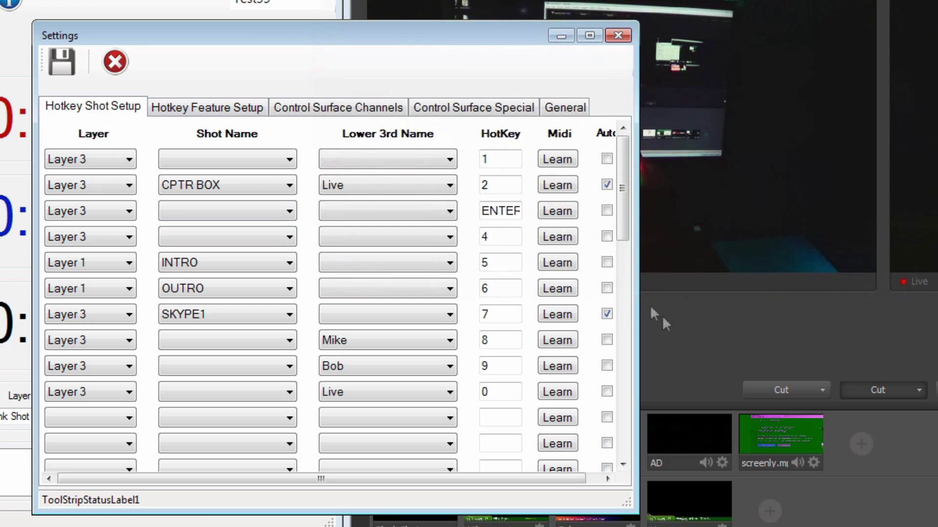
pyautogui.moveTo(627, 231); pyautogui.dragTo(624, 195)
pyautogui.click(87, 160)
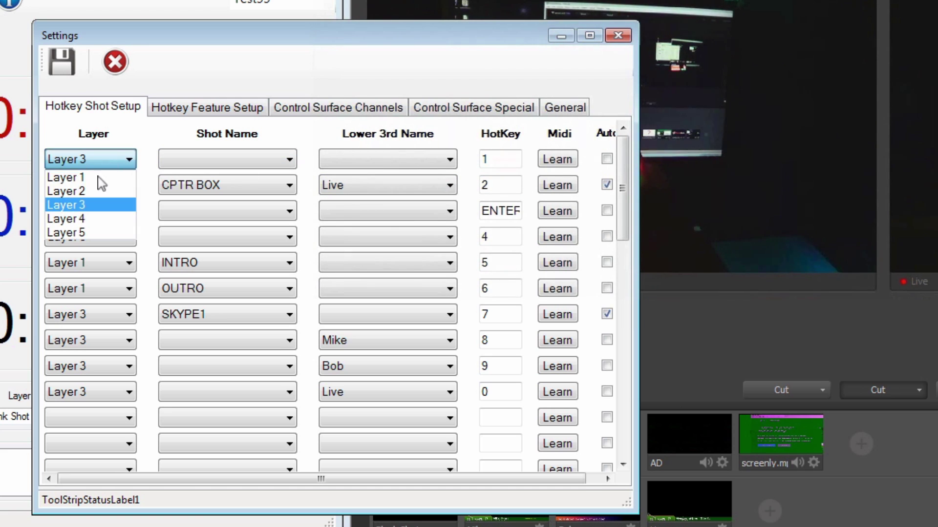
pyautogui.click(76, 204)
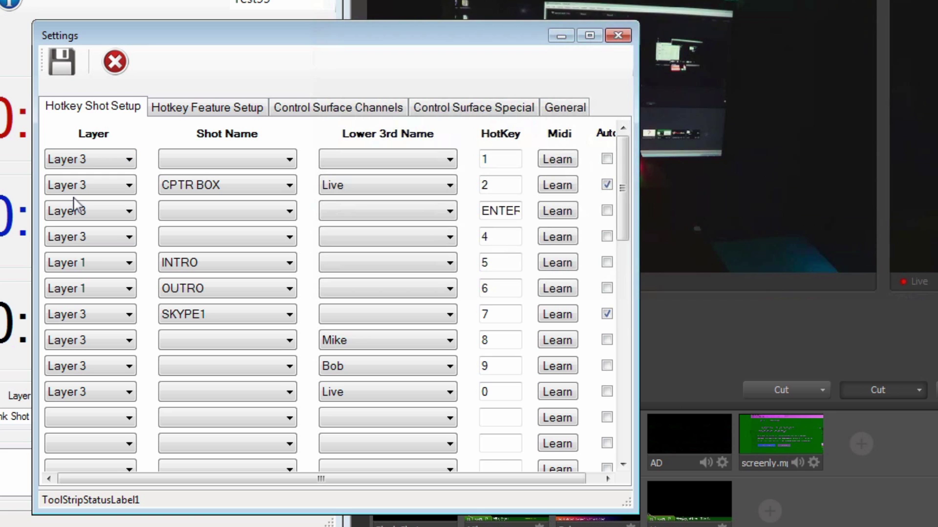
pyautogui.click(221, 161)
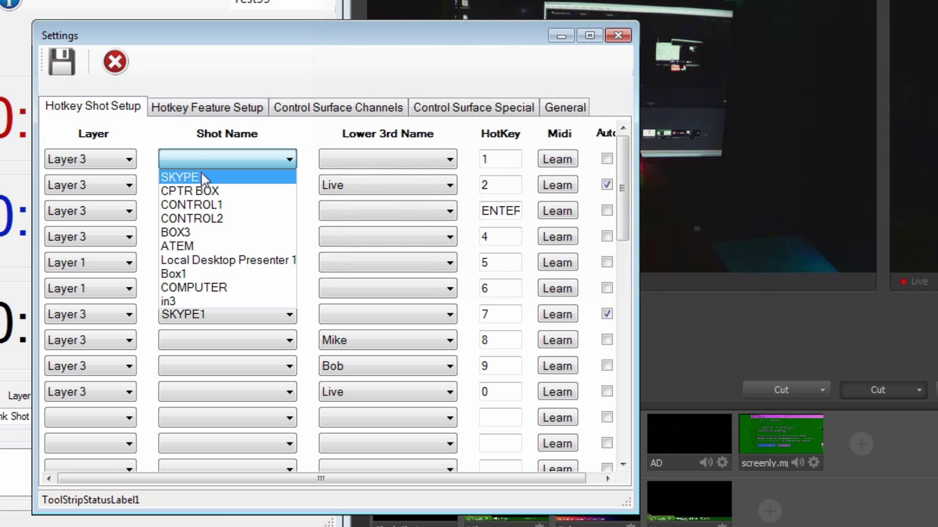
pyautogui.click(201, 176)
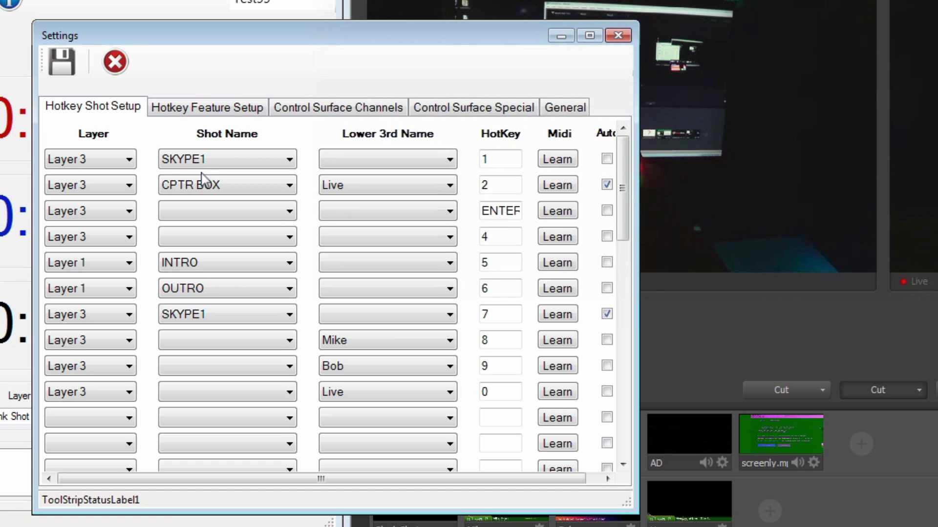
# Step: Give hotkey 1 the first host's lower third, enable its Auto option and save the settings
pyautogui.click(396, 166)
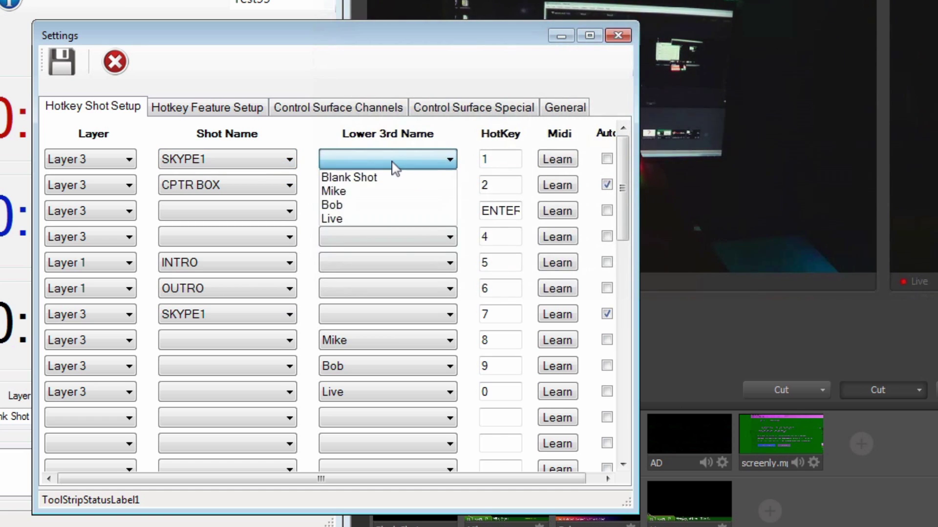
pyautogui.click(356, 191)
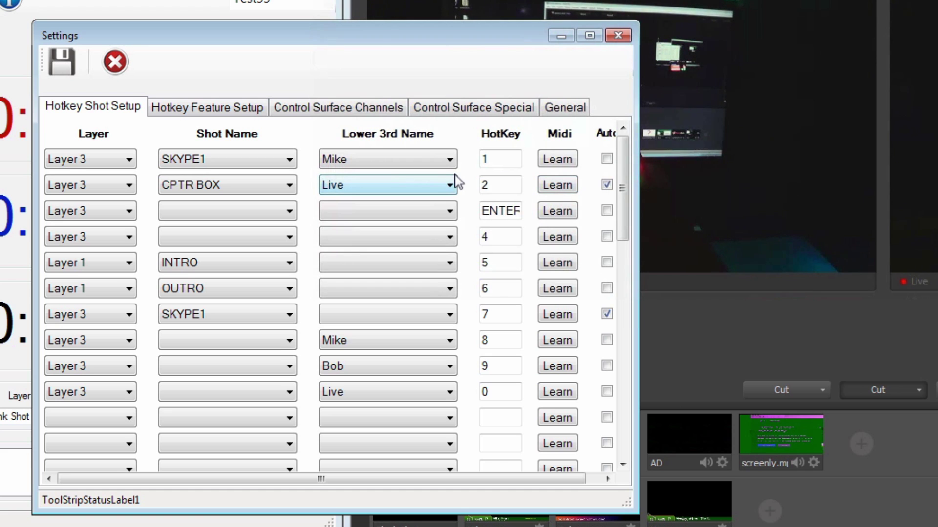
pyautogui.click(606, 159)
pyautogui.click(70, 69)
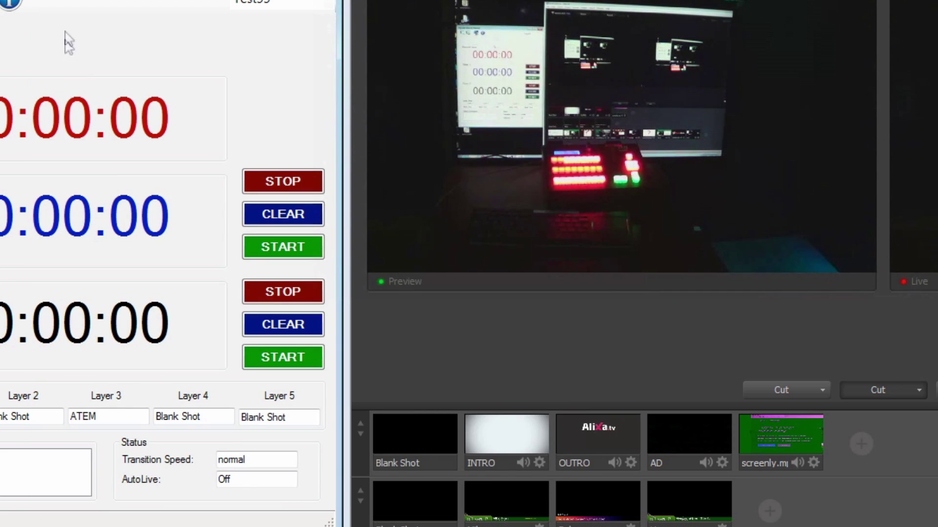
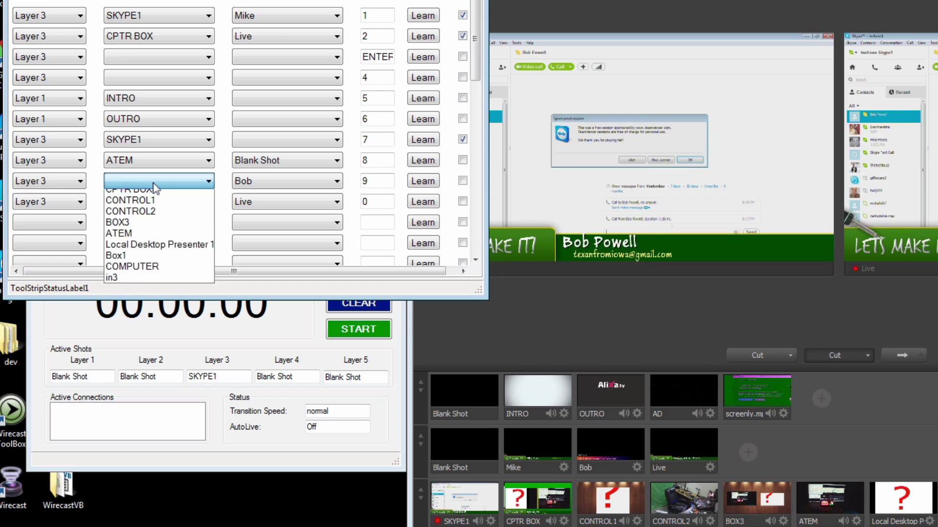
# Step: Set hotkey 9 to the ATEM shot with the first host's lower third, then close the settings
pyautogui.click(123, 251)
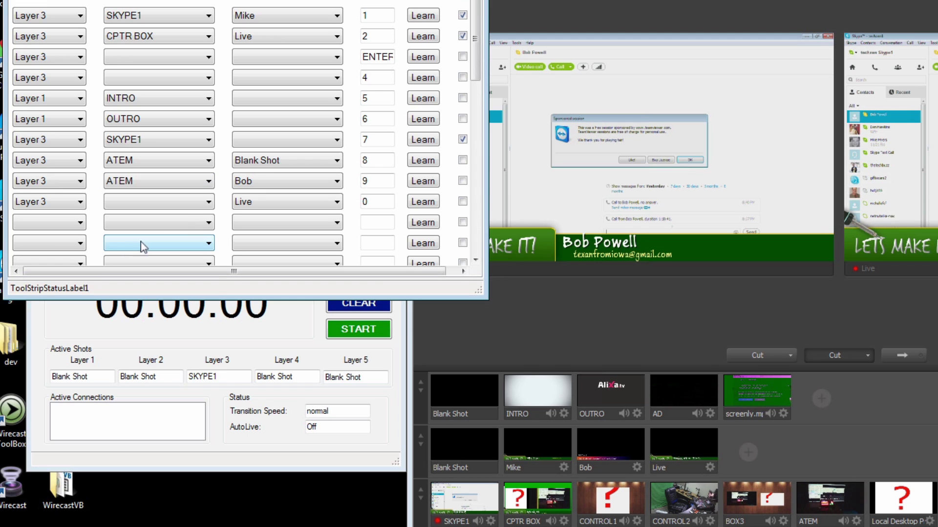
pyautogui.click(249, 186)
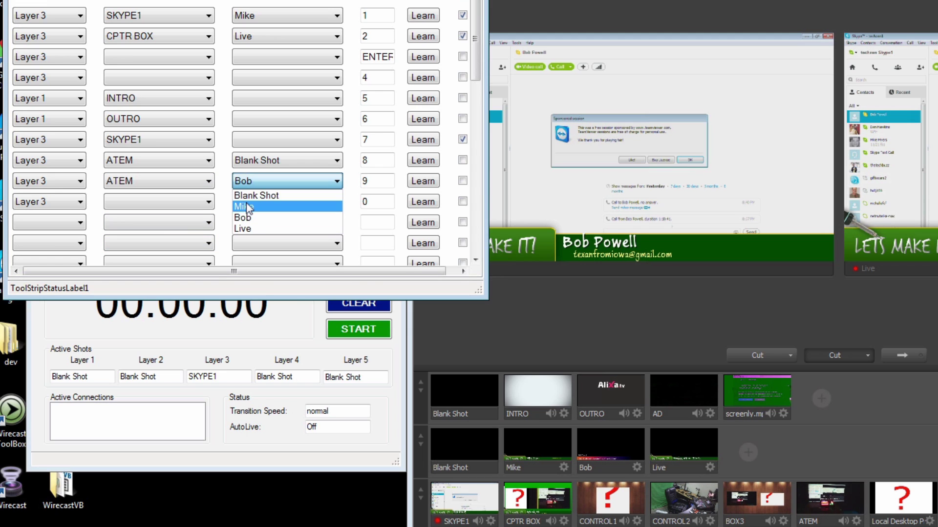
pyautogui.click(249, 206)
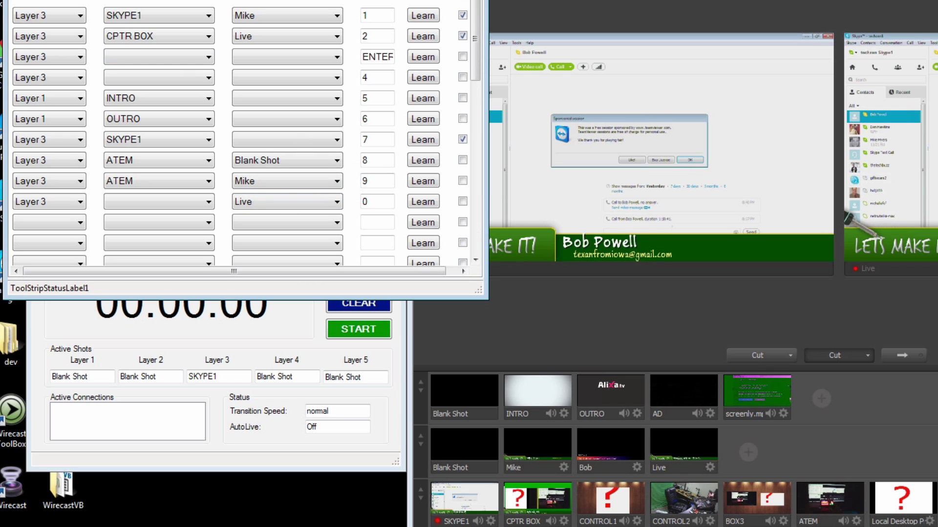
pyautogui.hotkey('alt', 'F4')
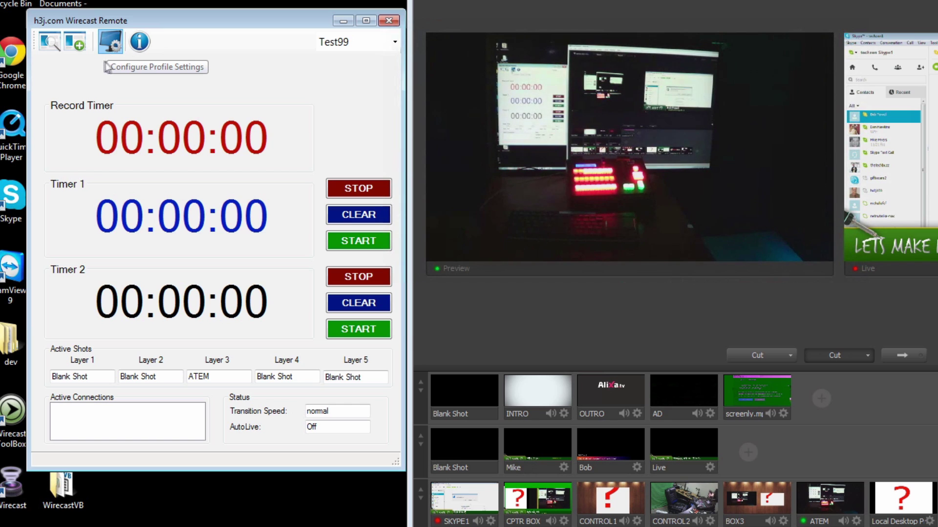
# Step: Enable the Auto option for hotkeys 8 and 9 in the profile's hotkey shot setup and close the settings
pyautogui.click(112, 43)
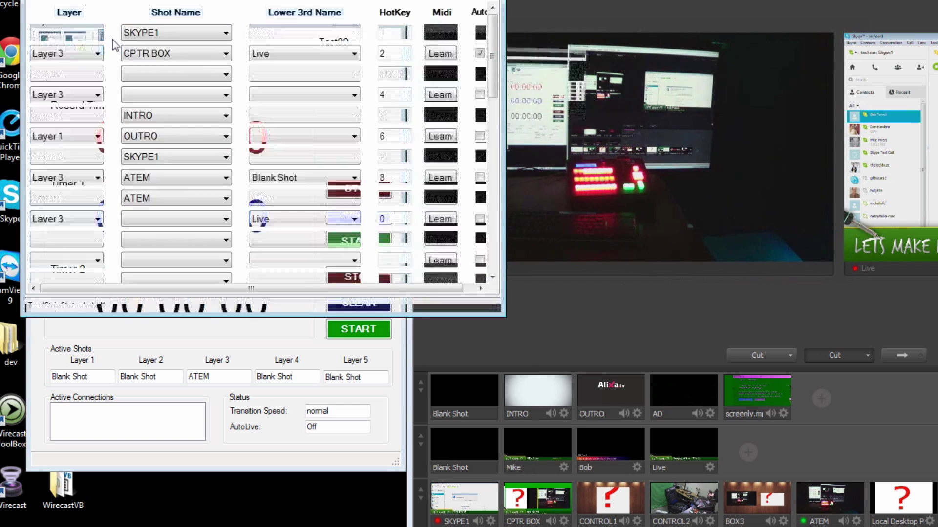
pyautogui.click(480, 177)
pyautogui.click(479, 198)
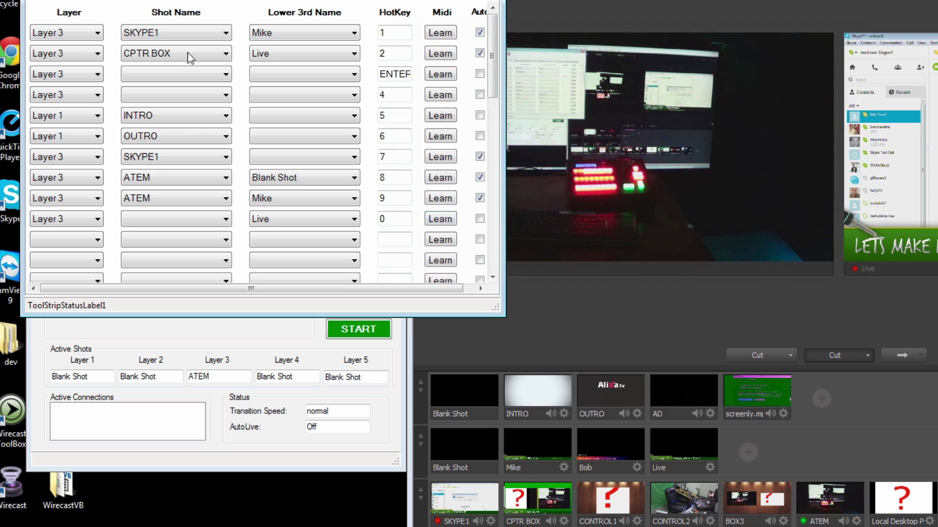
pyautogui.hotkey('alt', 'F4')
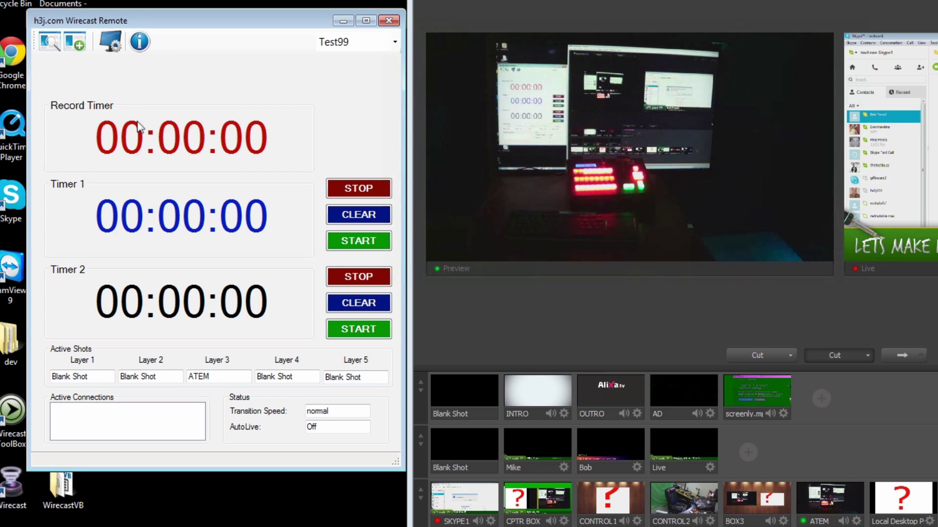
# Step: Test hotkeys 8 and 9 by alternating the live ATEM shot between no lower third and the first host's lower third
pyautogui.press('9')
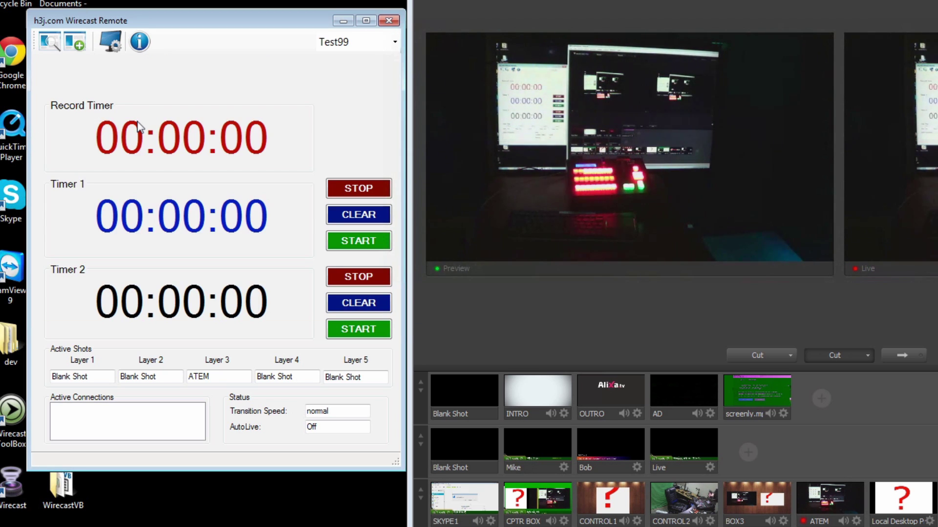
pyautogui.press('8')
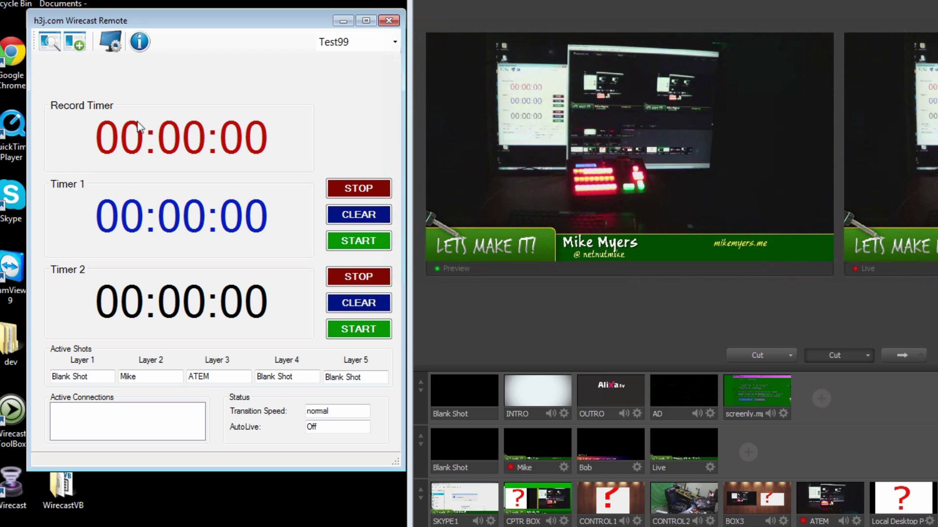
pyautogui.press('7')
pyautogui.press('8')
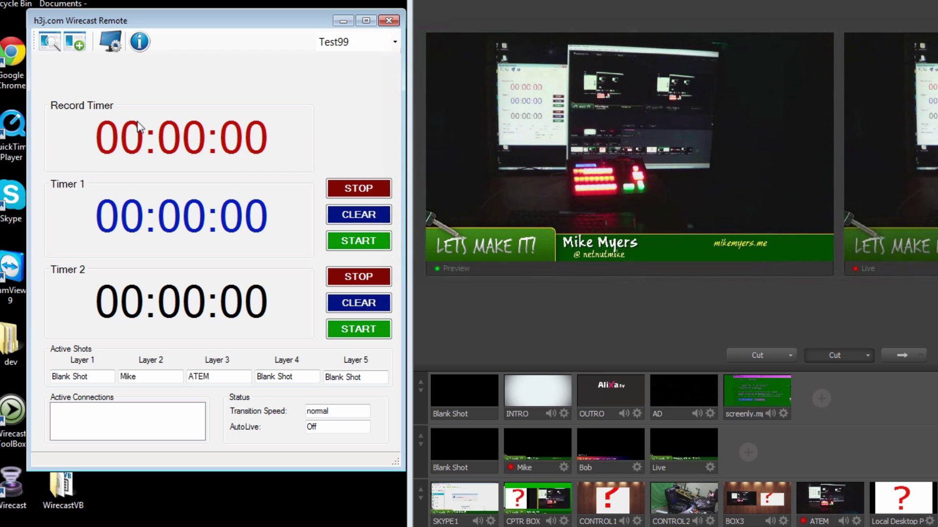
pyautogui.press('7')
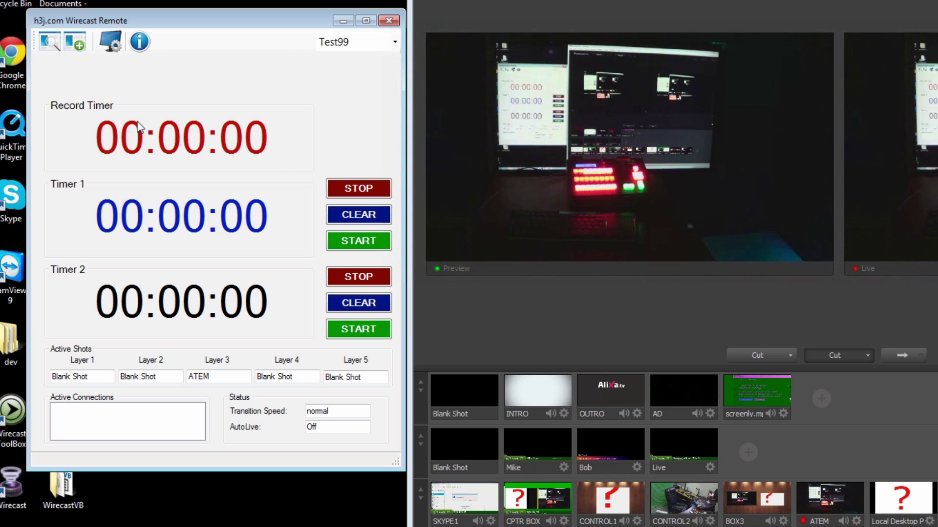
# Step: Reopen the profile settings and review the hotkey feature actions and the control surface channel assignments through channel 24
pyautogui.click(113, 49)
pyautogui.click(115, 44)
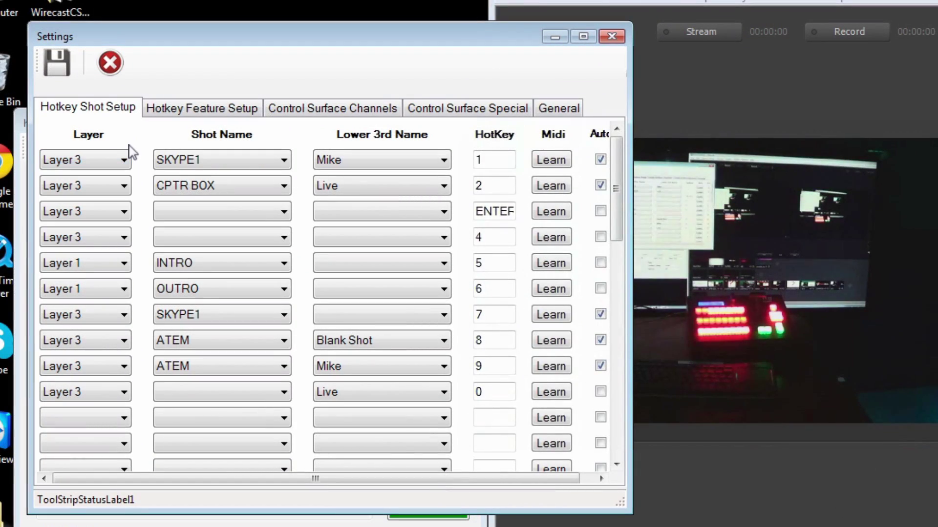
pyautogui.click(176, 116)
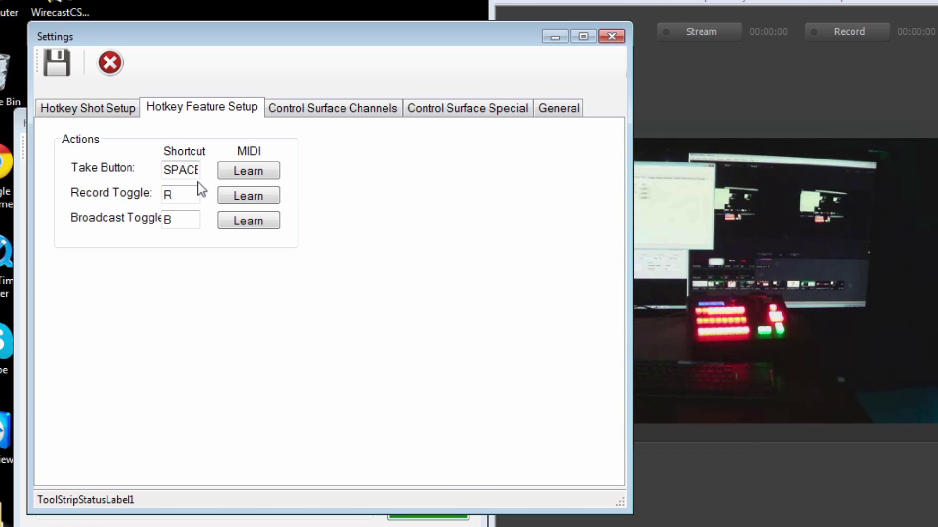
pyautogui.click(298, 112)
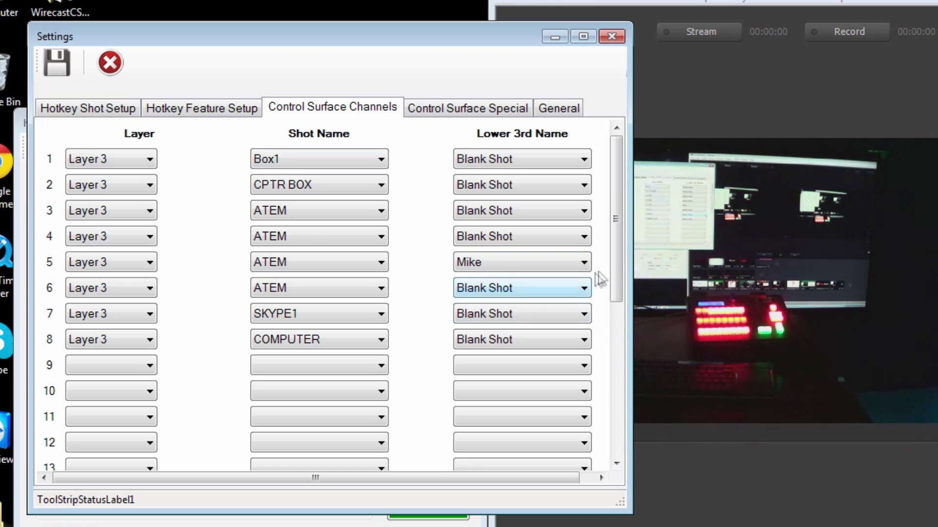
pyautogui.moveTo(616, 266); pyautogui.dragTo(626, 431)
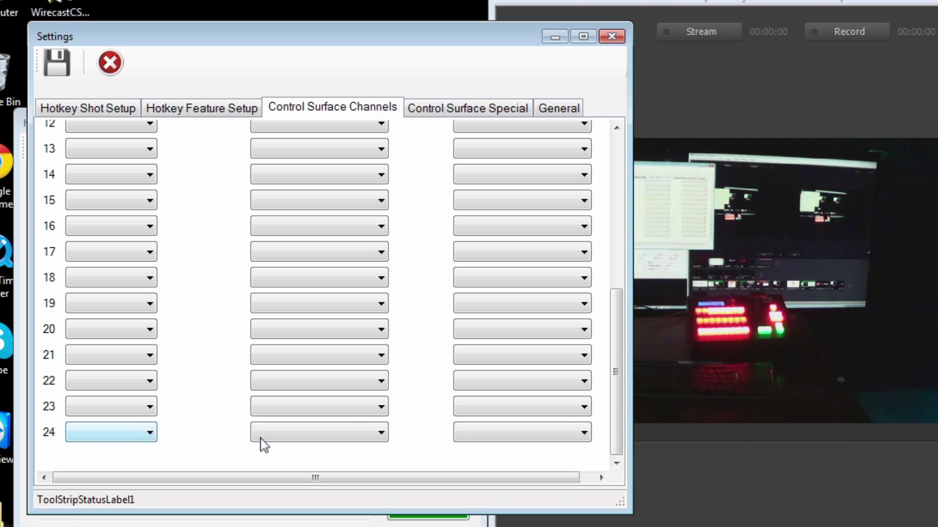
pyautogui.click(617, 149)
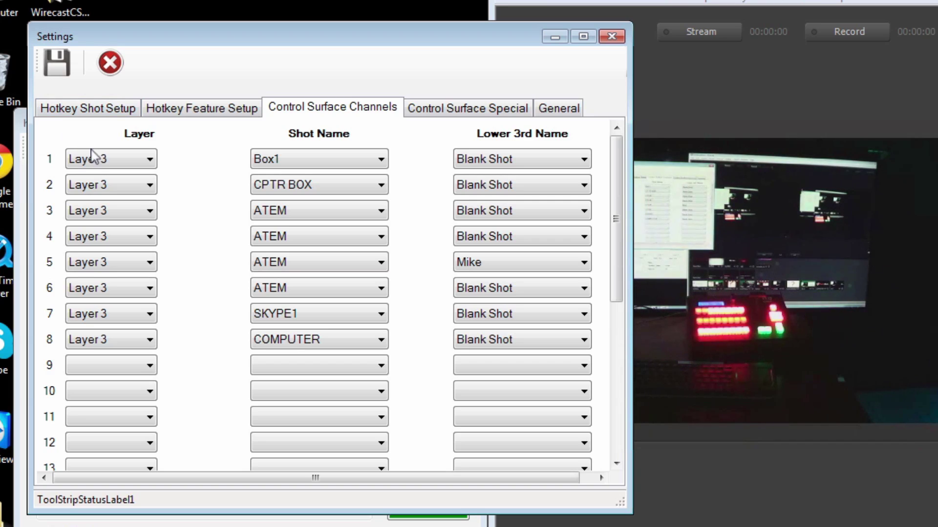
# Step: Set control surface channel 1 to the CPTR BOX shot, keeping it on Layer 3
pyautogui.click(104, 157)
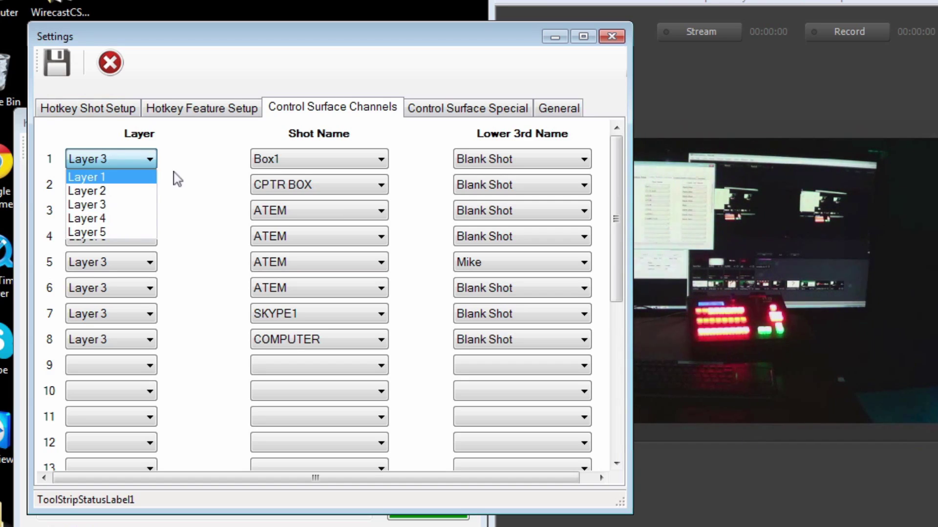
pyautogui.click(265, 163)
pyautogui.click(266, 162)
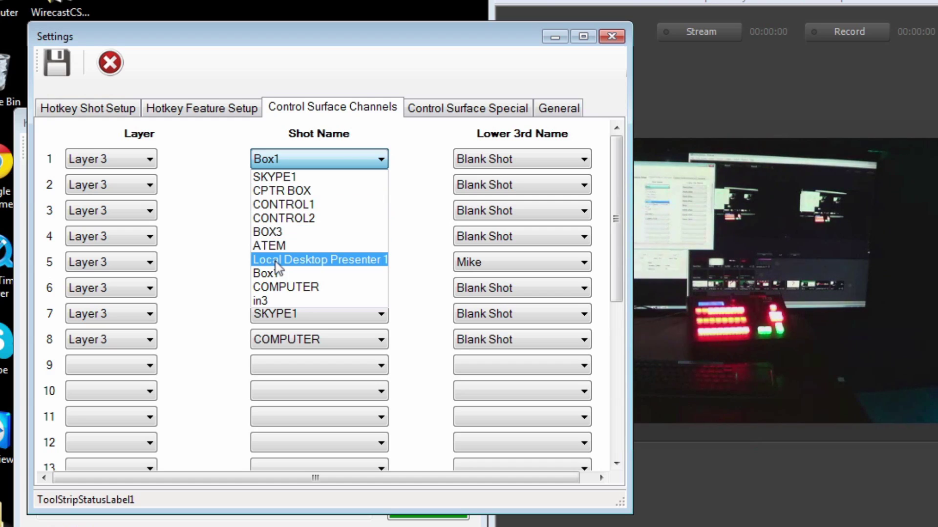
pyautogui.click(425, 199)
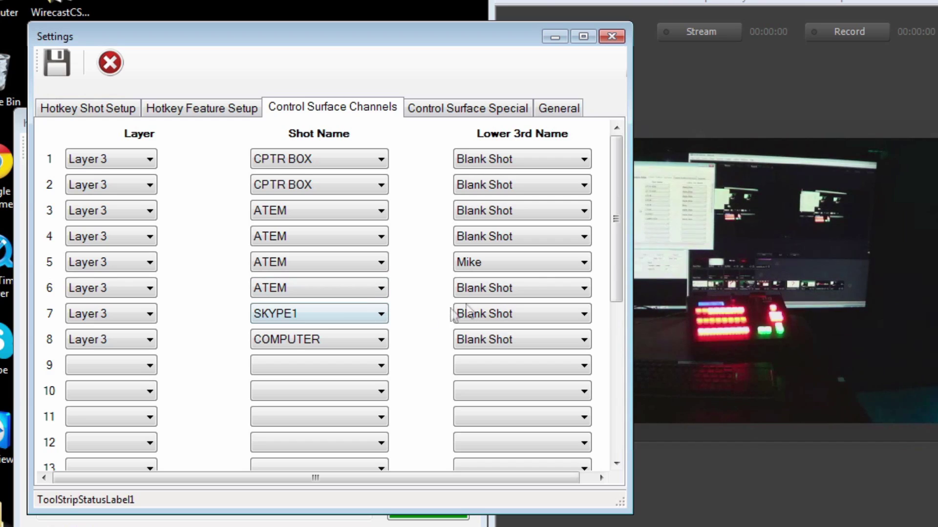
# Step: Assign control surface channel 9 to Layer 1 and open its list of available shots
pyautogui.moveTo(616, 257); pyautogui.dragTo(625, 437)
pyautogui.moveTo(629, 345); pyautogui.dragTo(641, 188)
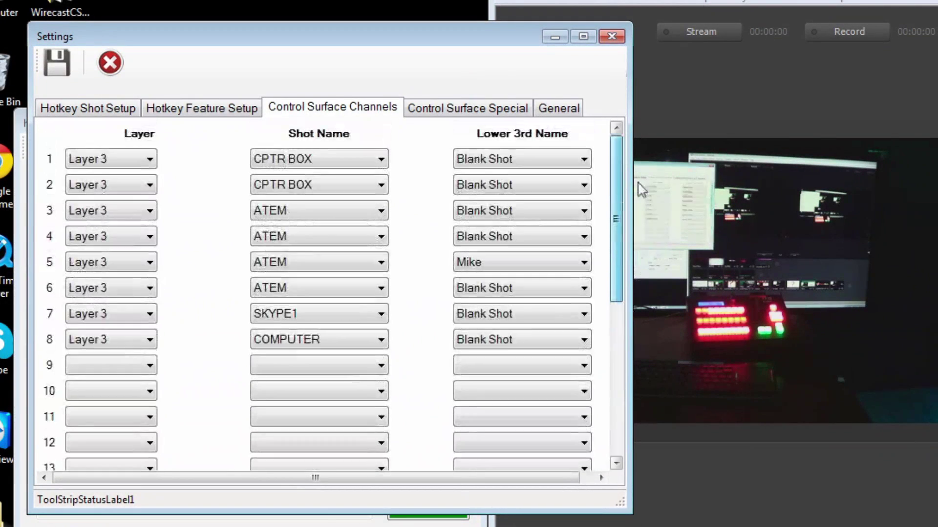
pyautogui.click(133, 367)
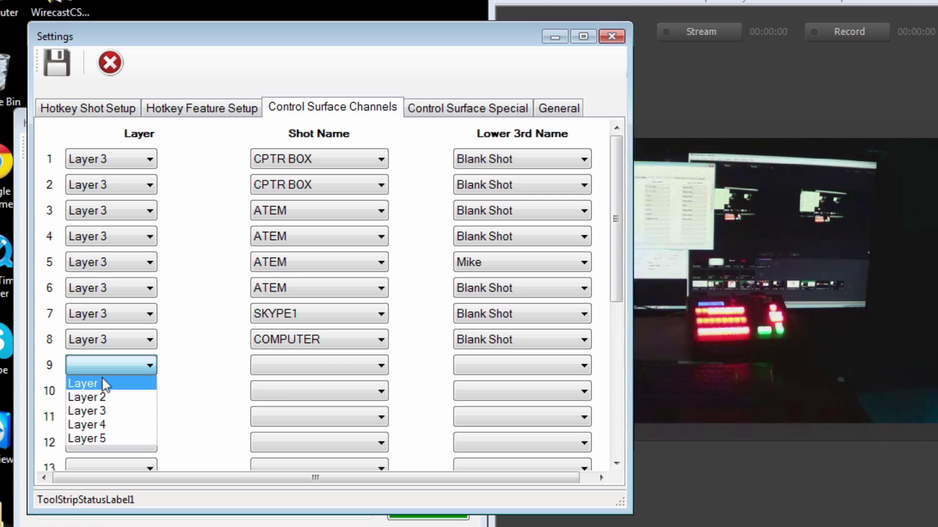
pyautogui.click(104, 385)
pyautogui.click(277, 372)
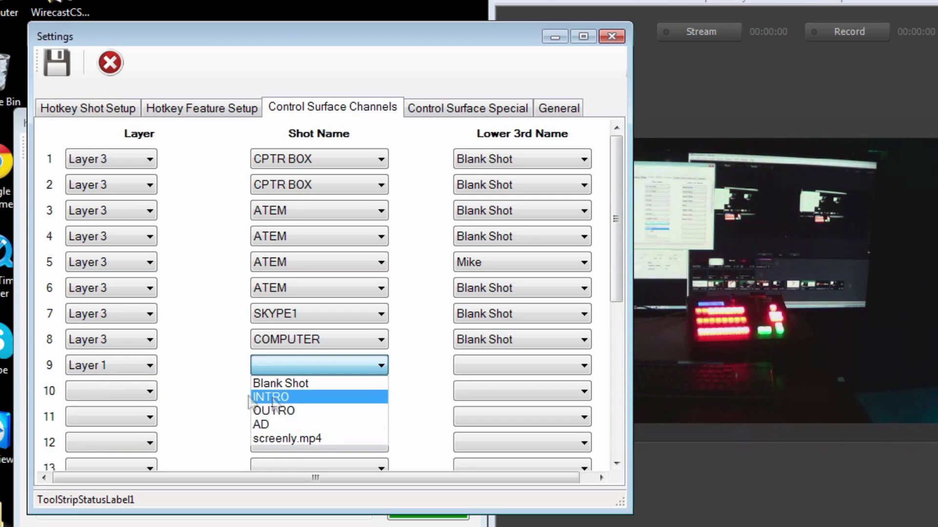
# Step: Set control surface channel 9 to Layer 3 and view the shots available on it, leaving the shot unassigned
pyautogui.click(117, 368)
pyautogui.click(120, 372)
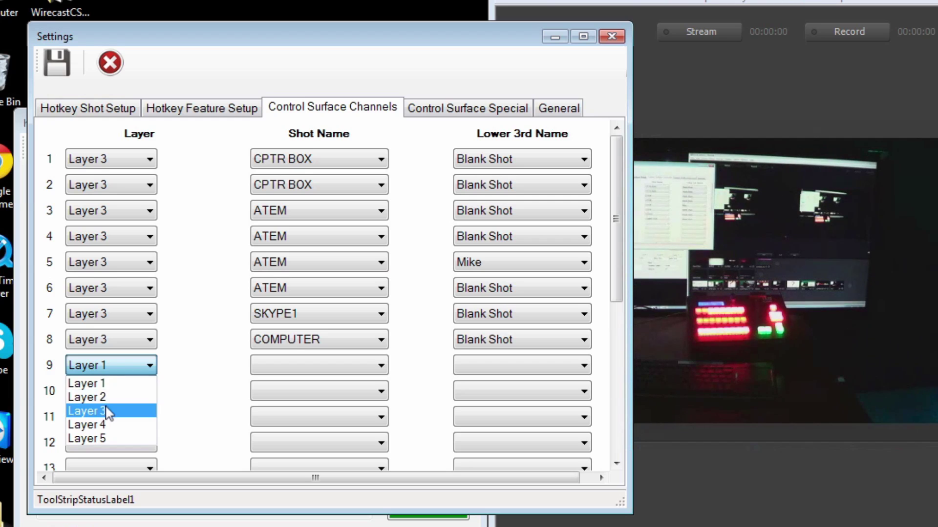
pyautogui.click(120, 413)
pyautogui.click(292, 367)
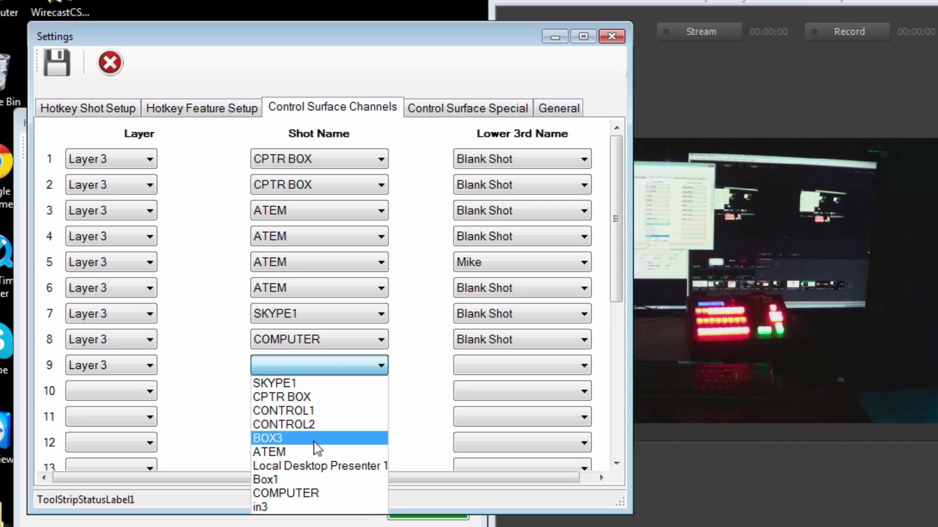
pyautogui.click(215, 367)
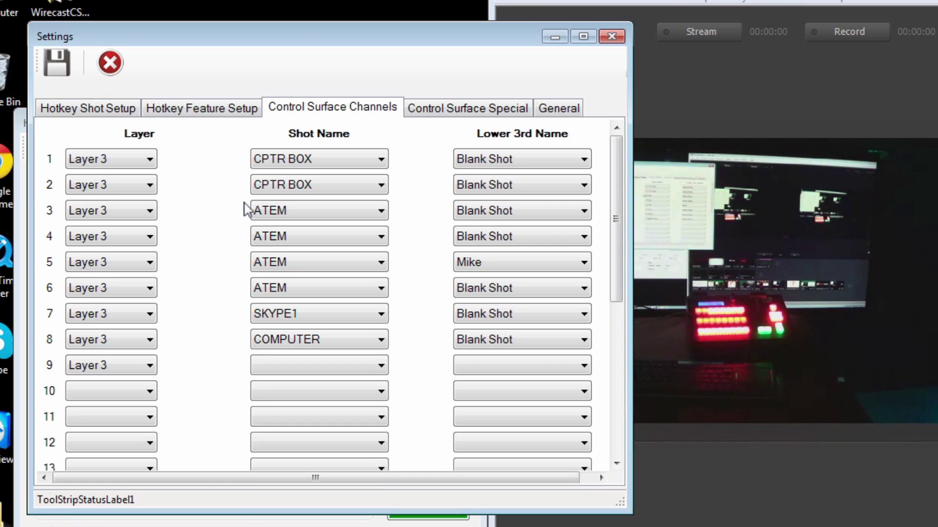
# Step: Review the special control surface assignments, including the selection options for Record, Timer 1 and Media and the list of available actions
pyautogui.click(437, 112)
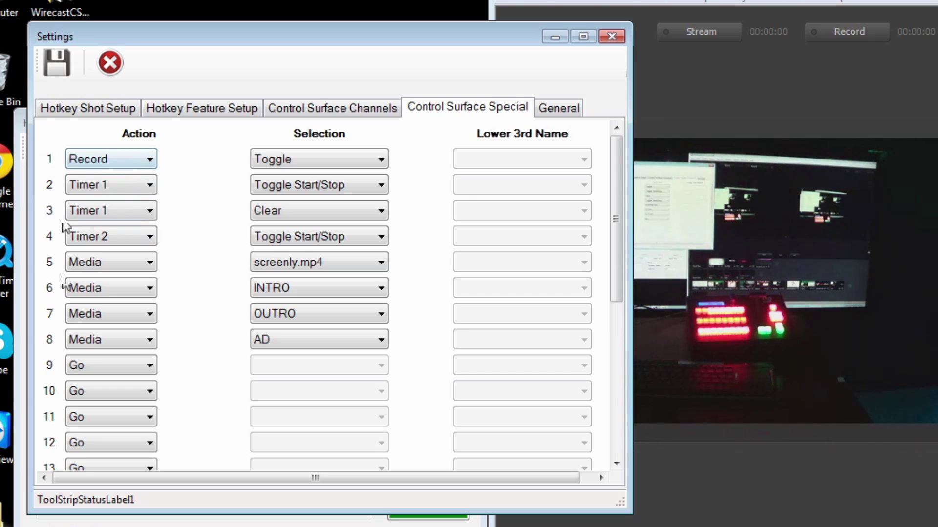
pyautogui.moveTo(619, 248); pyautogui.dragTo(617, 436)
pyautogui.scroll(5, 503, 242)
pyautogui.click(290, 166)
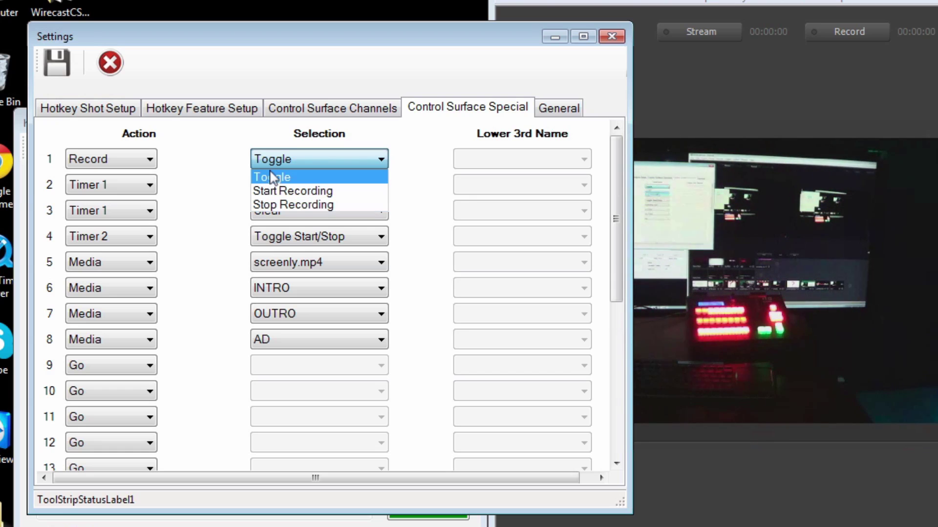
pyautogui.click(237, 179)
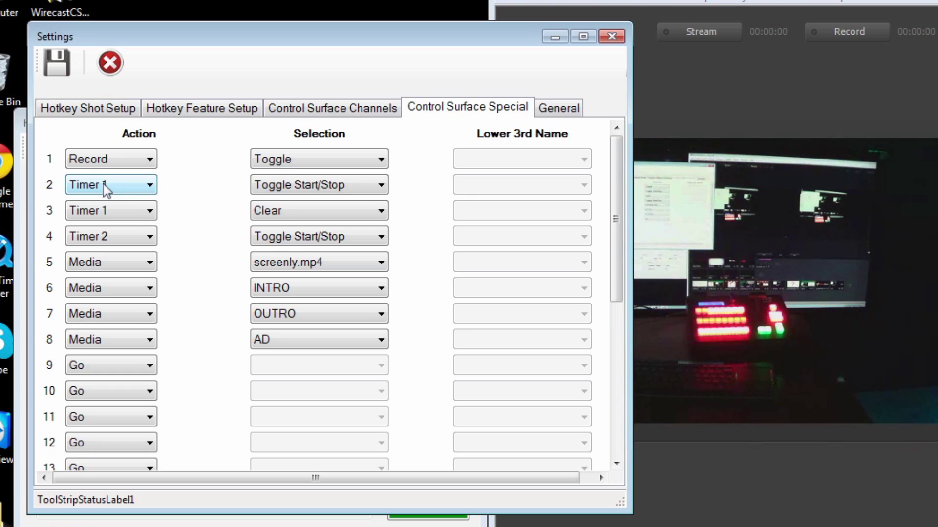
pyautogui.click(283, 190)
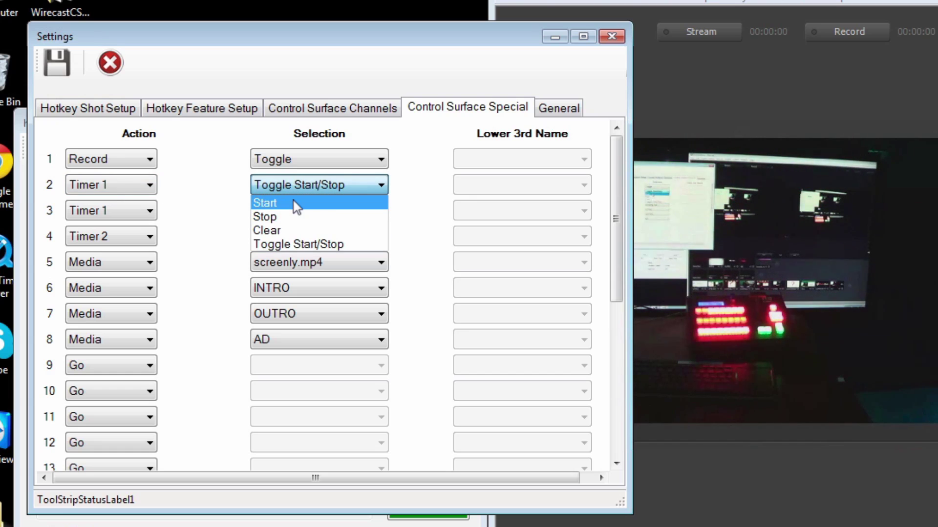
pyautogui.click(201, 224)
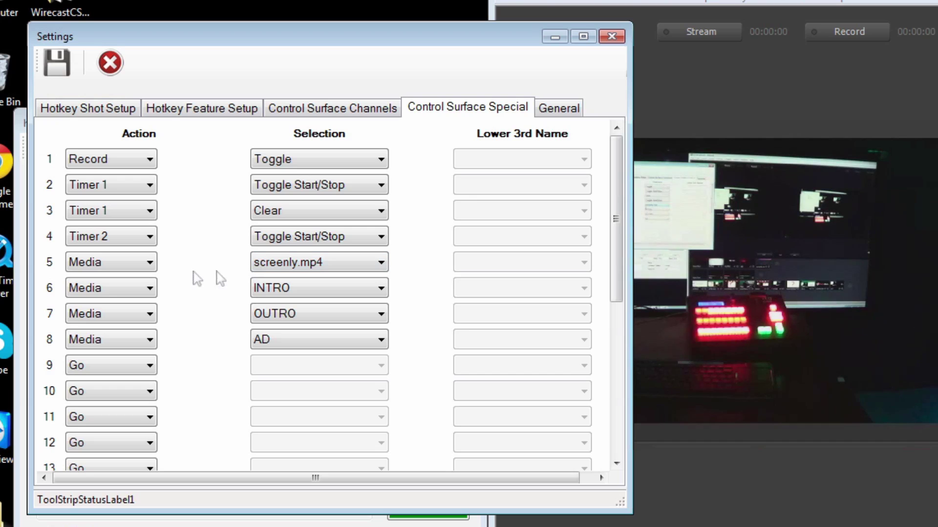
pyautogui.click(137, 264)
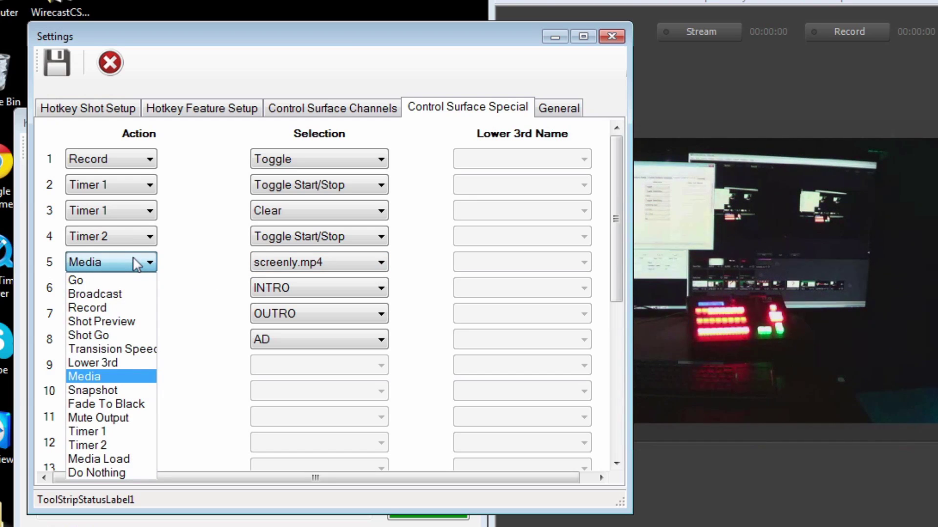
pyautogui.click(184, 265)
pyautogui.click(276, 266)
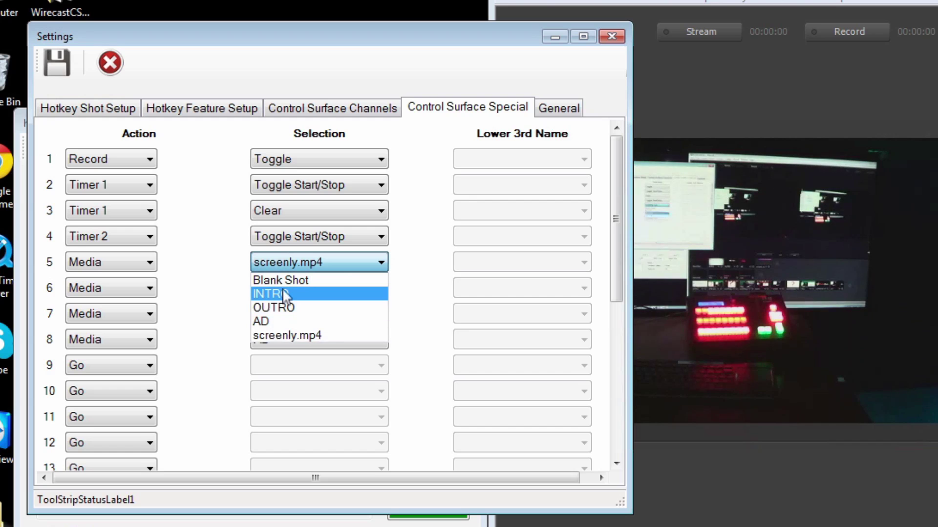
pyautogui.click(211, 286)
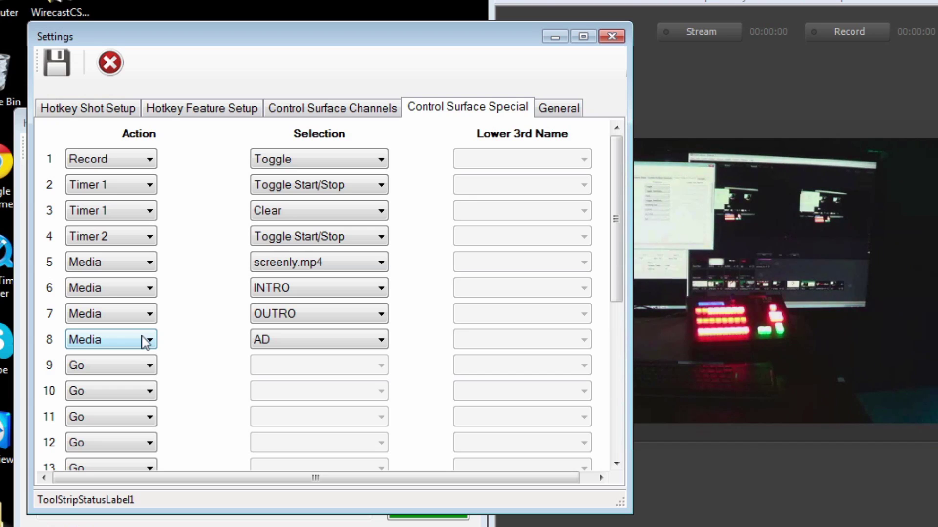
# Step: Set the action of special control 9 to Broadcast and view its selection options
pyautogui.click(142, 365)
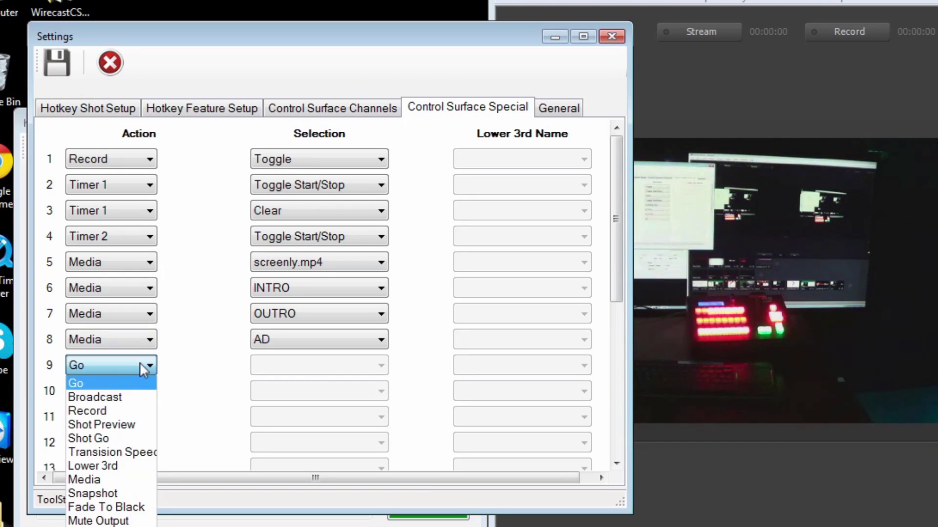
pyautogui.click(100, 397)
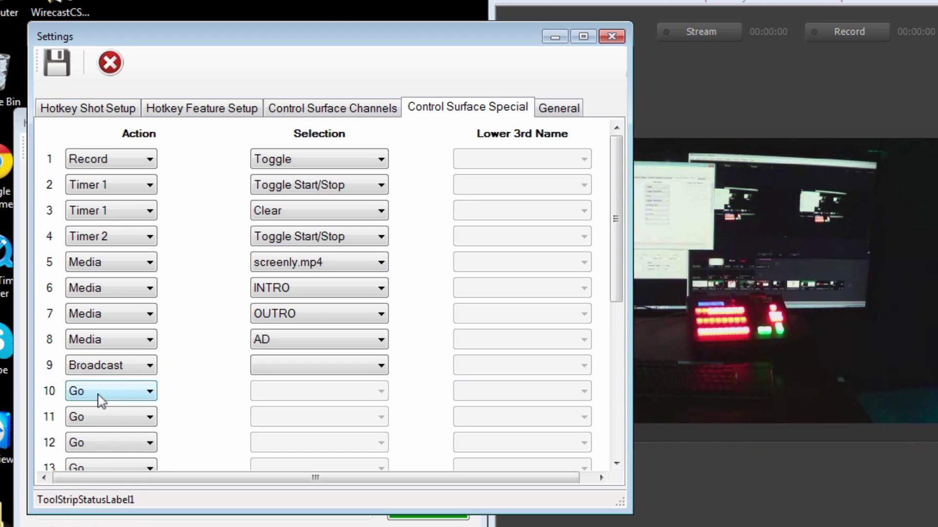
pyautogui.click(301, 368)
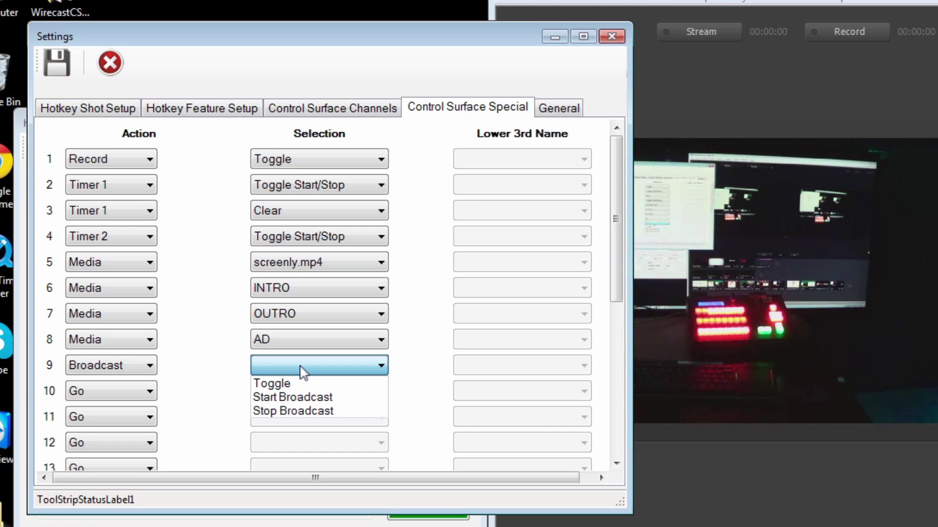
pyautogui.click(151, 367)
# Step: Set special control 9 to Shot Preview with the CONTROL1 shot and the lower third listed directly after Blank Shot
pyautogui.click(151, 367)
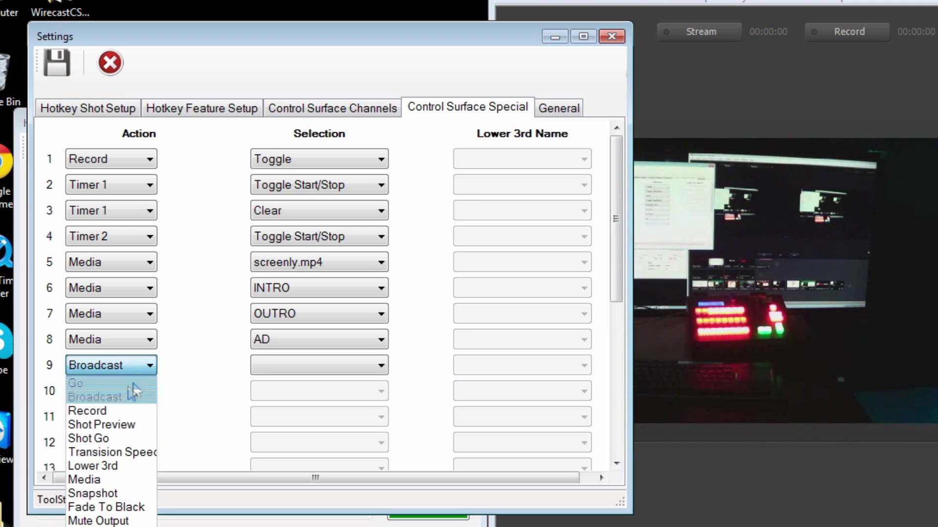
pyautogui.click(107, 425)
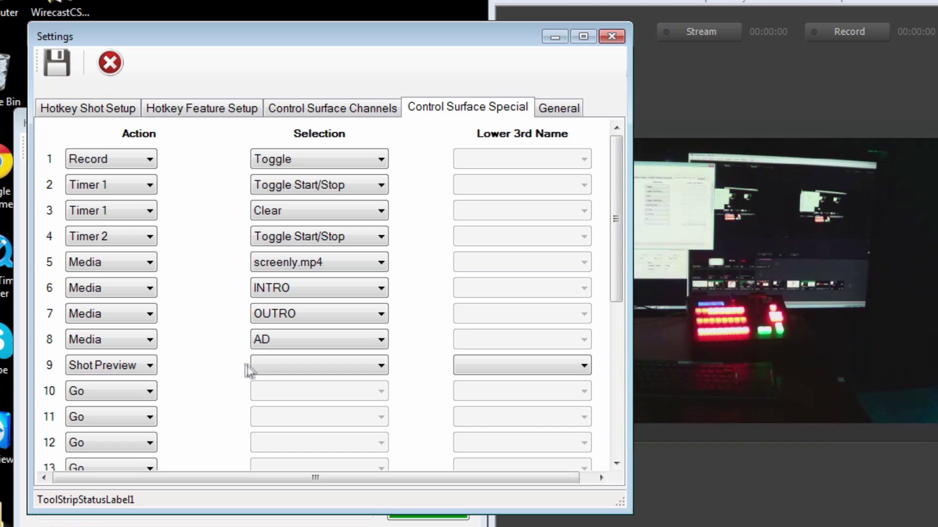
pyautogui.click(266, 367)
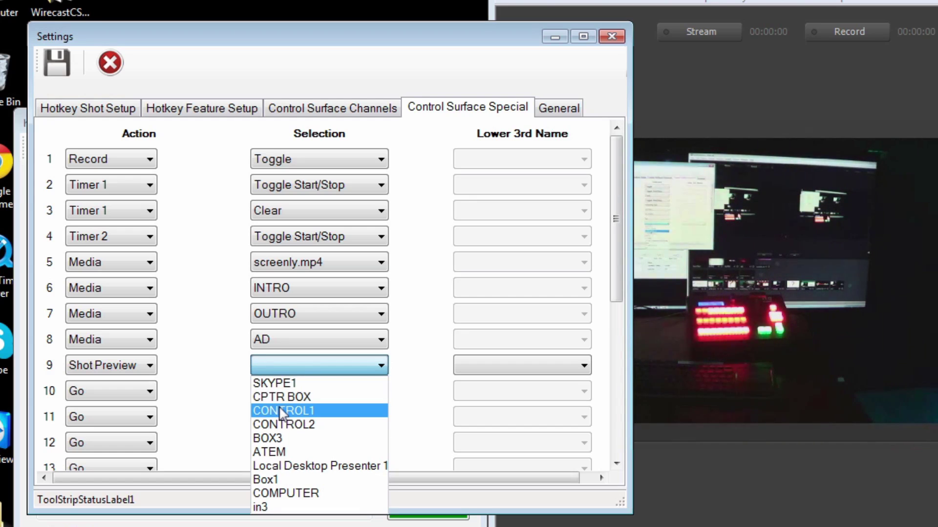
pyautogui.click(282, 411)
pyautogui.click(480, 370)
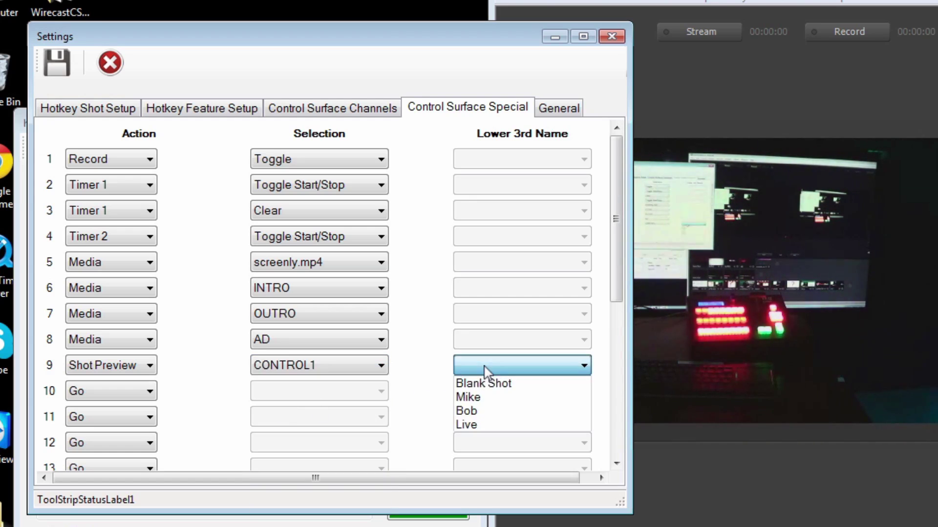
pyautogui.click(486, 398)
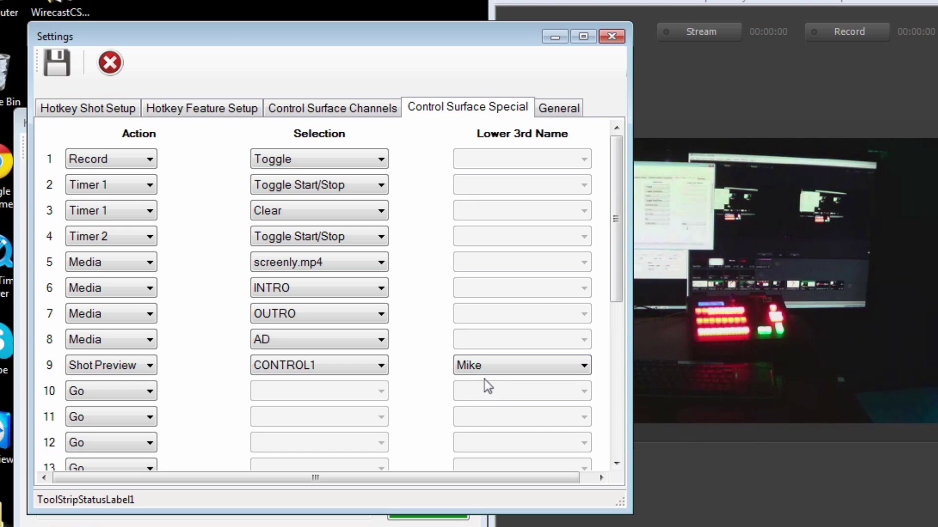
# Step: Change special control 9 to Shot Go, choosing the CONTROL1 shot and the lower third listed directly after Blank Shot
pyautogui.click(127, 371)
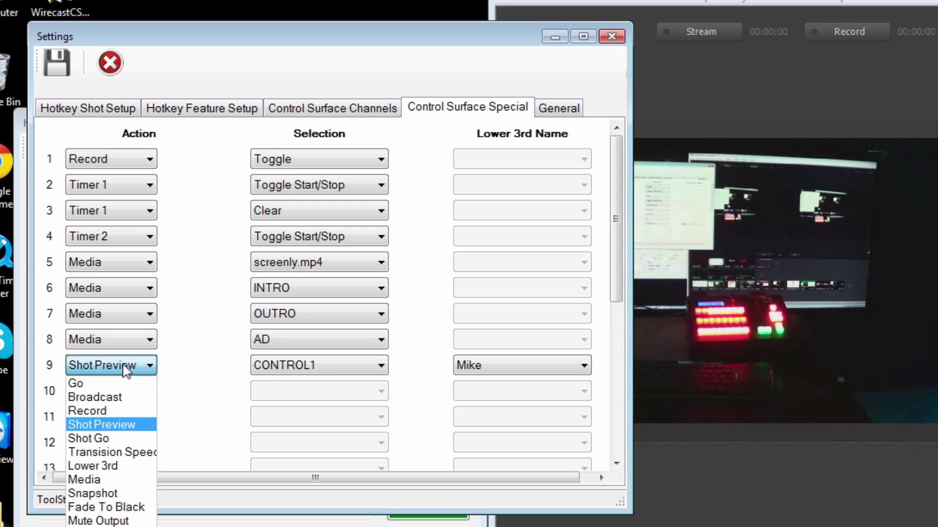
pyautogui.click(109, 439)
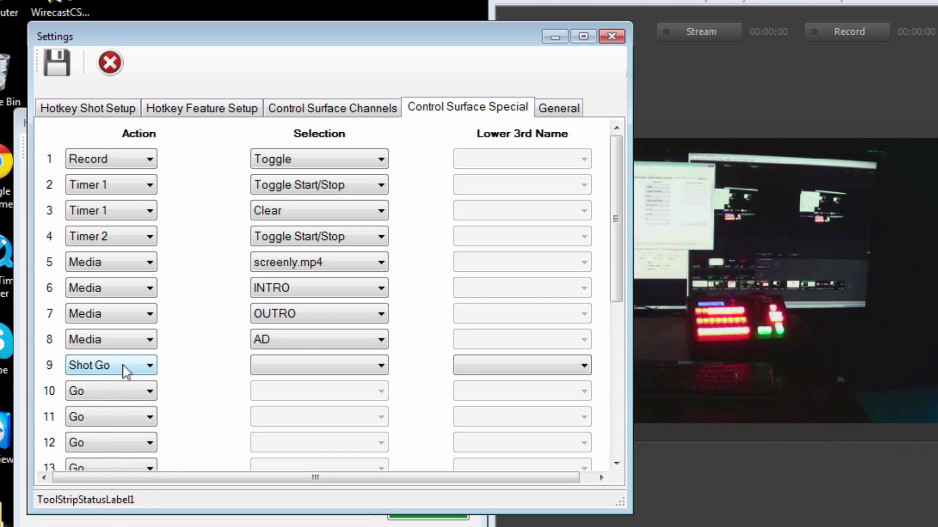
pyautogui.click(267, 366)
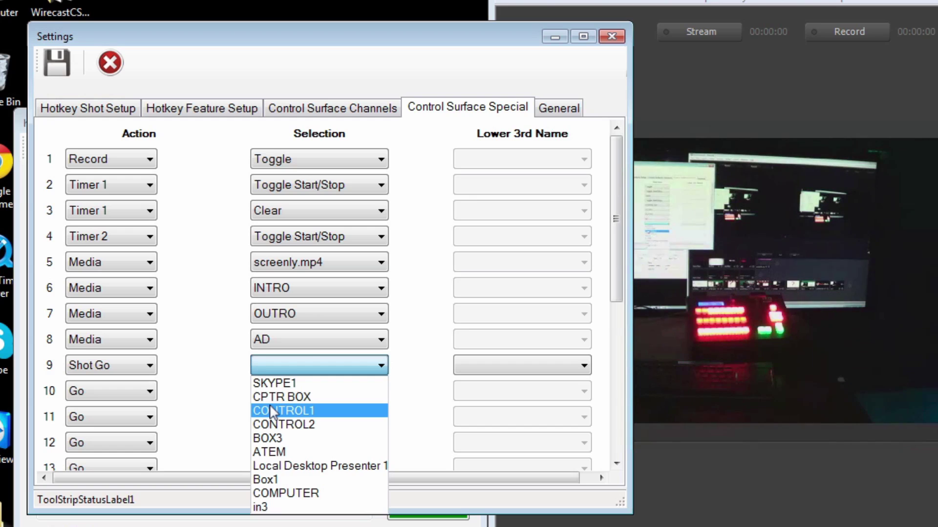
pyautogui.click(273, 408)
pyautogui.click(462, 367)
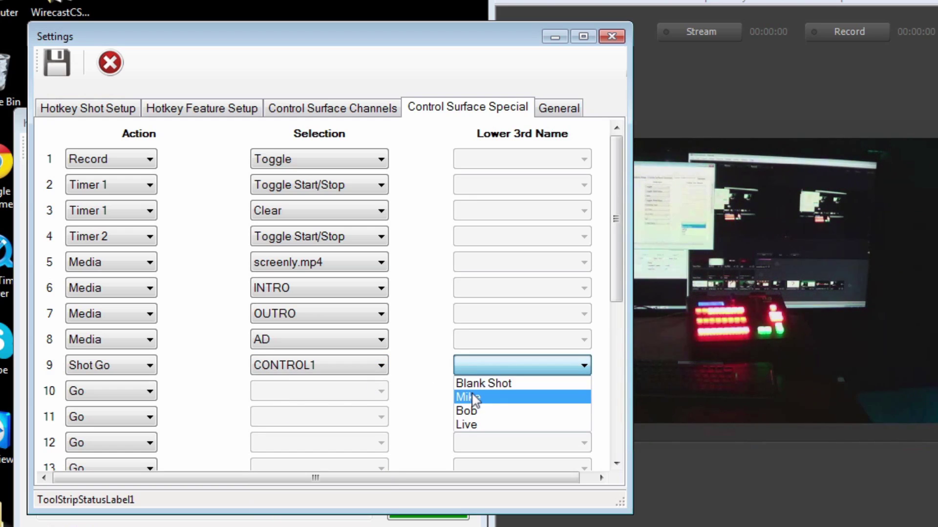
pyautogui.click(471, 395)
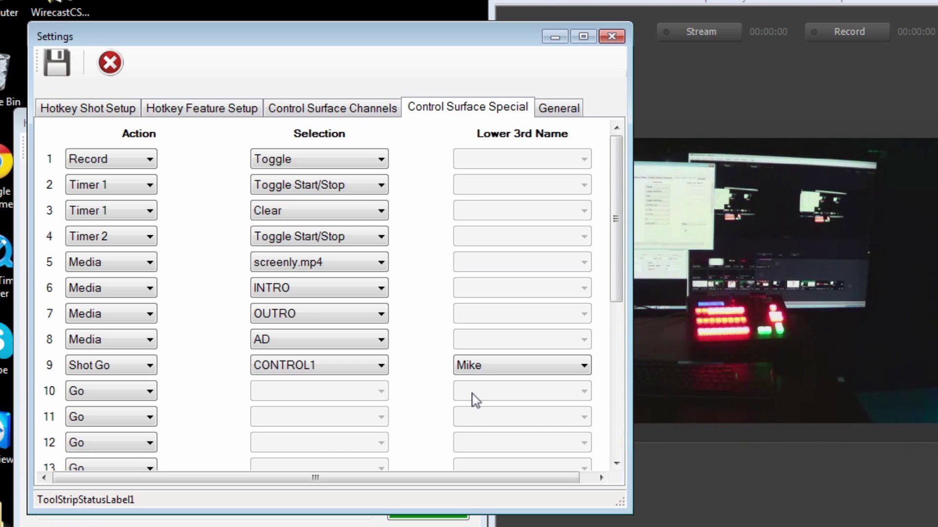
# Step: Set special control 9 to change the transition speed to Fastest
pyautogui.click(139, 373)
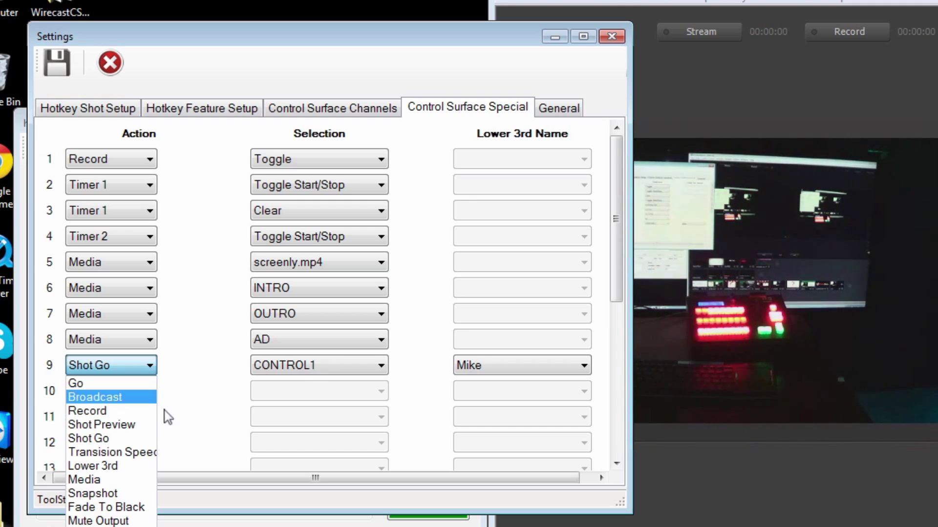
pyautogui.click(123, 453)
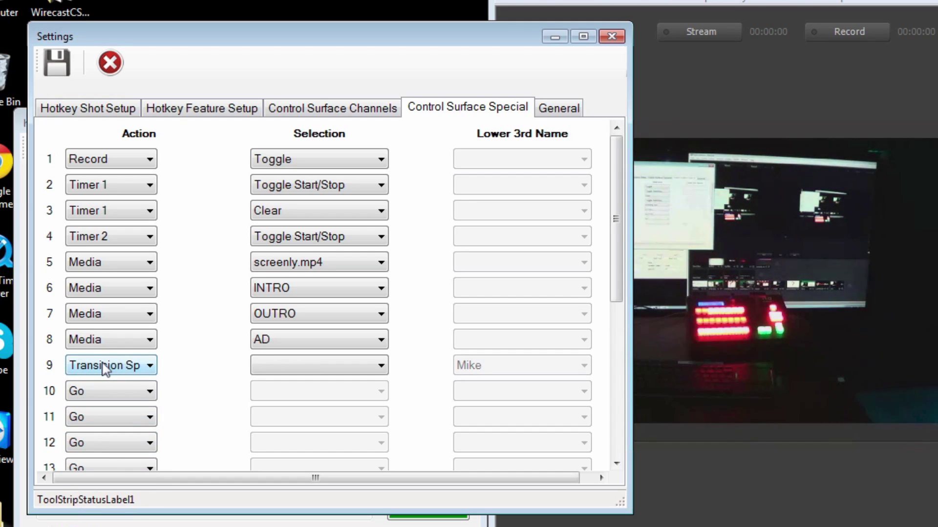
pyautogui.click(256, 372)
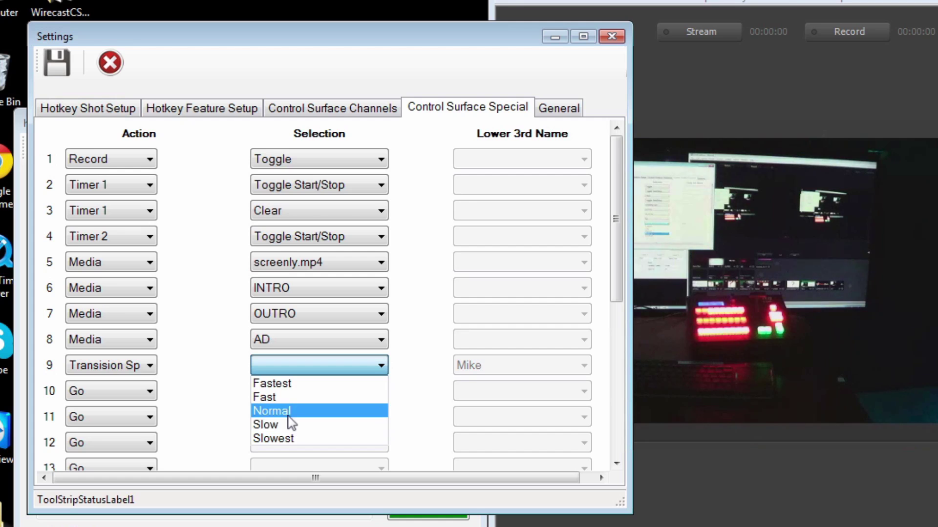
pyautogui.click(178, 403)
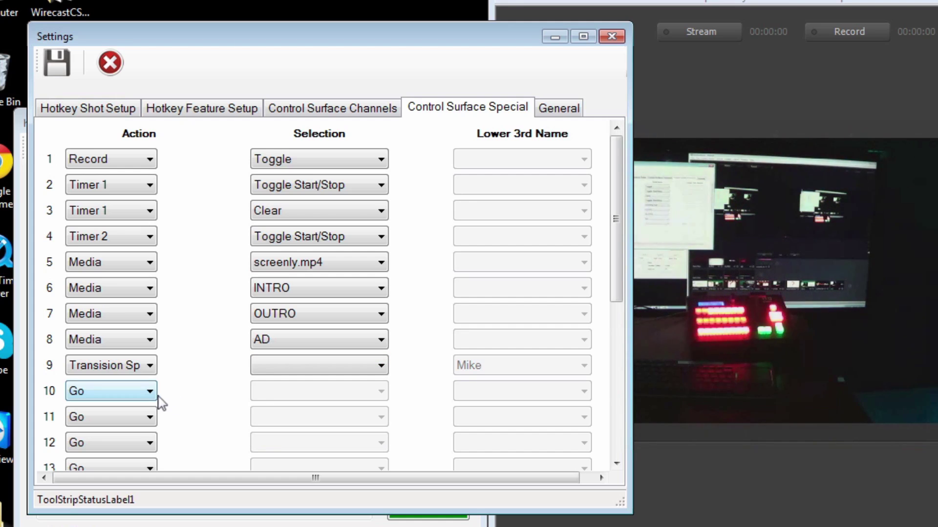
pyautogui.click(268, 372)
pyautogui.click(276, 382)
# Step: Try special control 10 with the transition speed action set to Normal, and return its action to Go
pyautogui.click(141, 390)
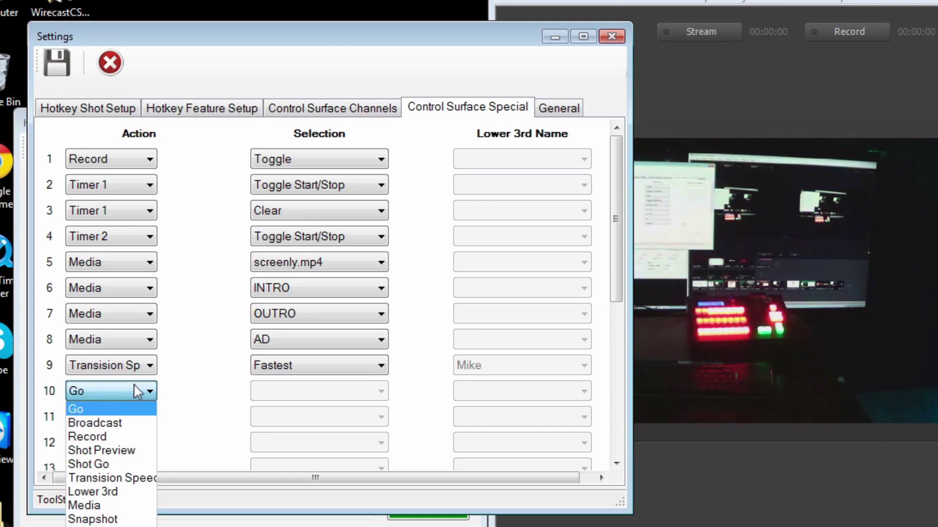
pyautogui.click(128, 478)
pyautogui.click(263, 393)
pyautogui.click(264, 436)
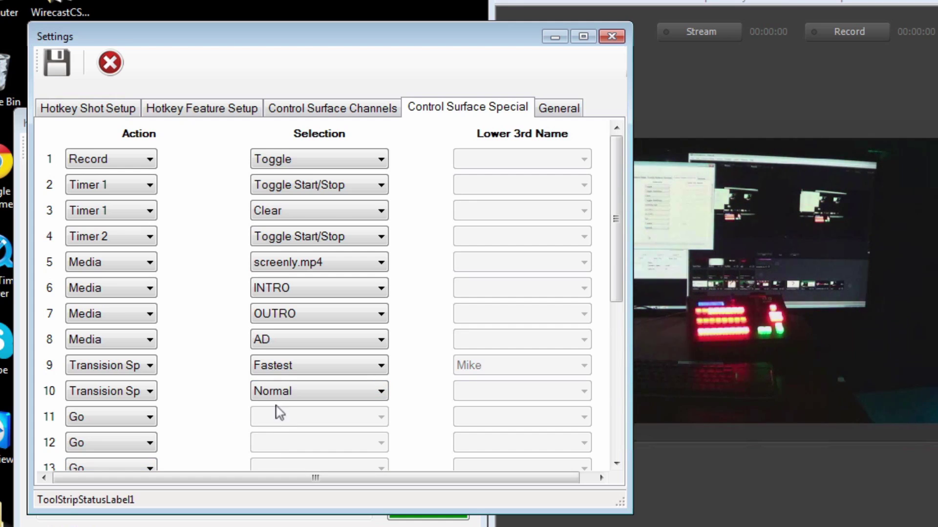
pyautogui.click(135, 394)
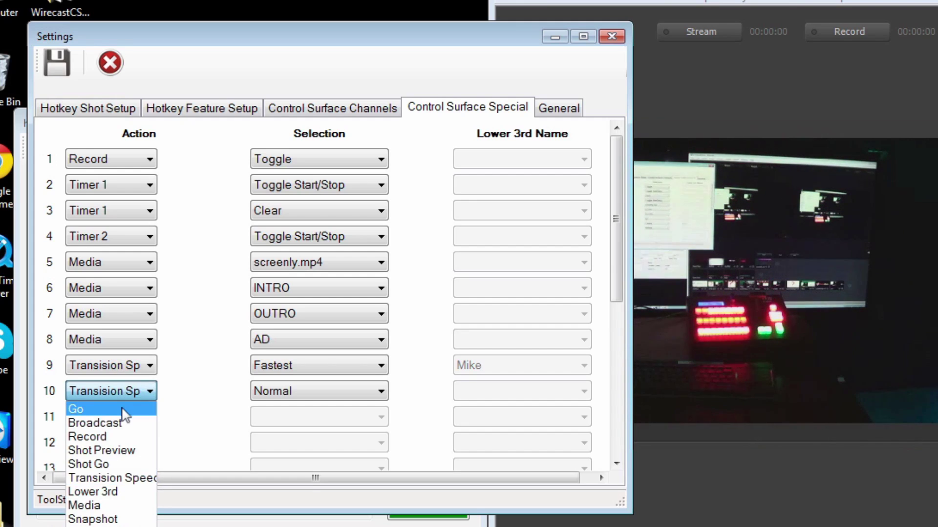
pyautogui.click(124, 406)
# Step: Set the action of special control 9 to Lower 3rd and view the lower third names available, without choosing one
pyautogui.click(121, 370)
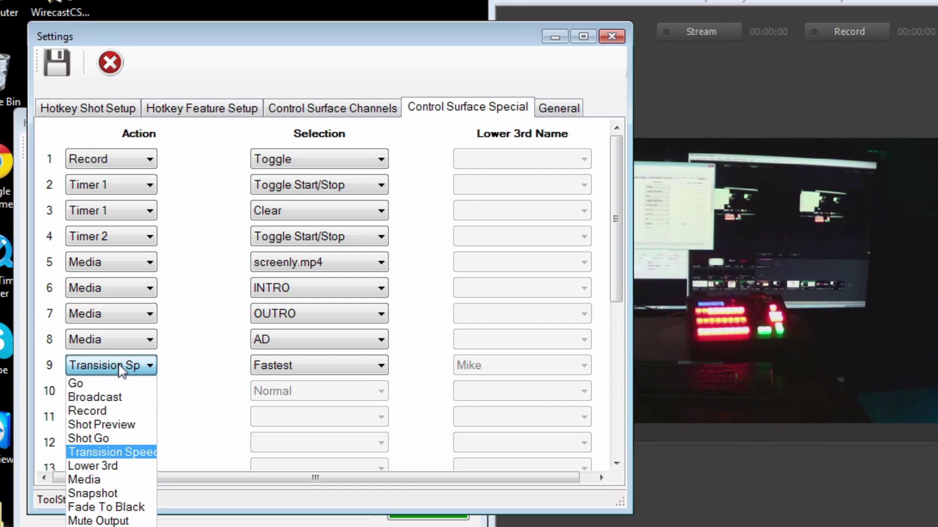
pyautogui.click(112, 467)
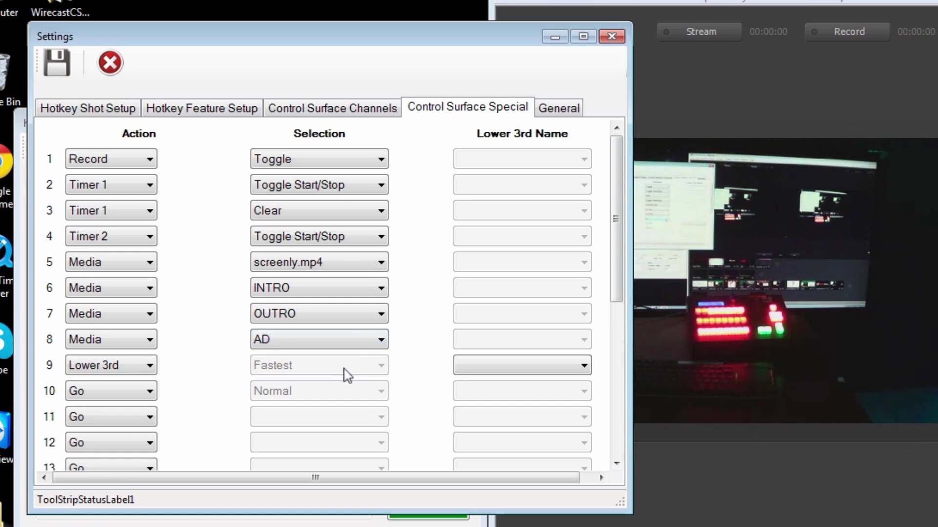
pyautogui.click(460, 366)
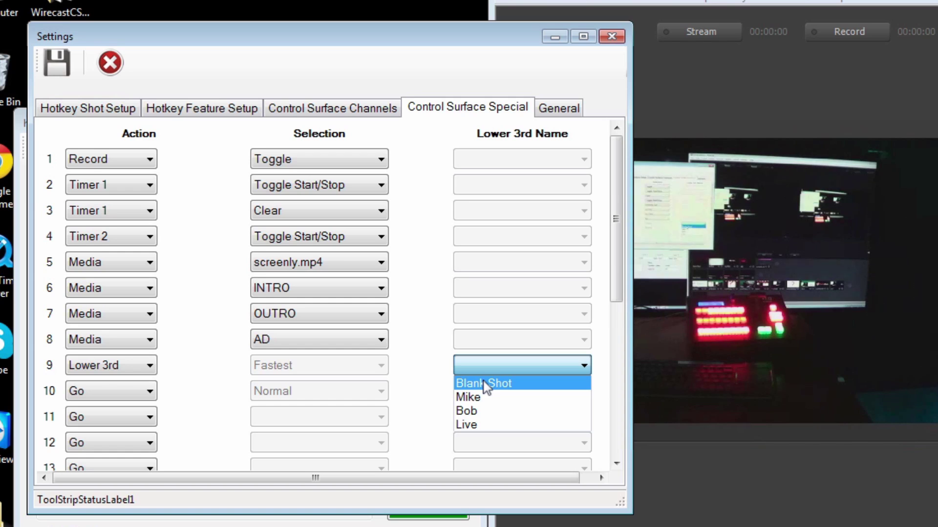
pyautogui.click(223, 374)
# Step: Switch special control 9 to the Media action and view its available media shots, leaving the selection empty
pyautogui.click(150, 366)
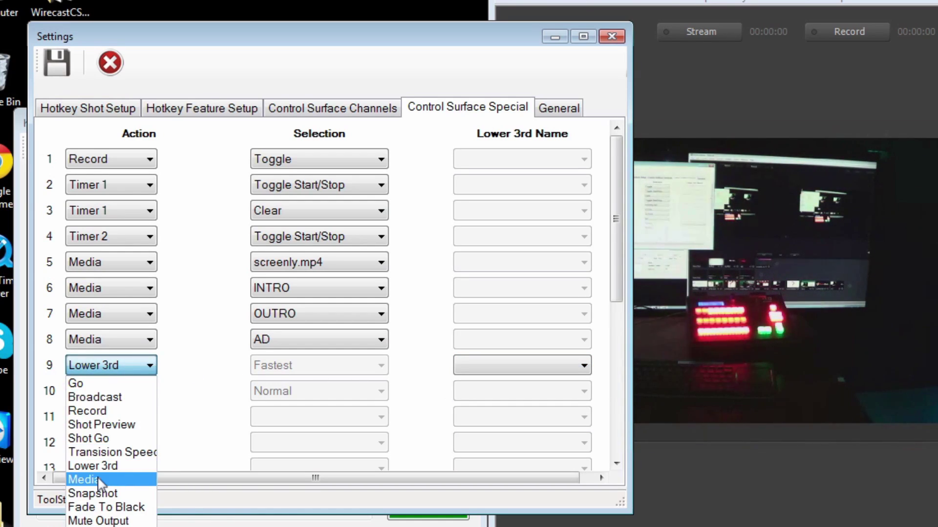
pyautogui.click(99, 481)
pyautogui.click(281, 366)
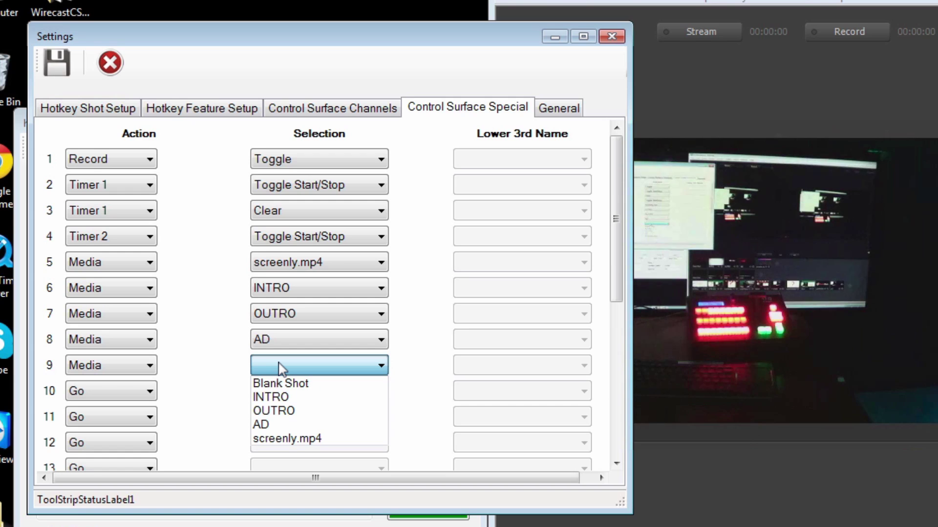
pyautogui.click(216, 367)
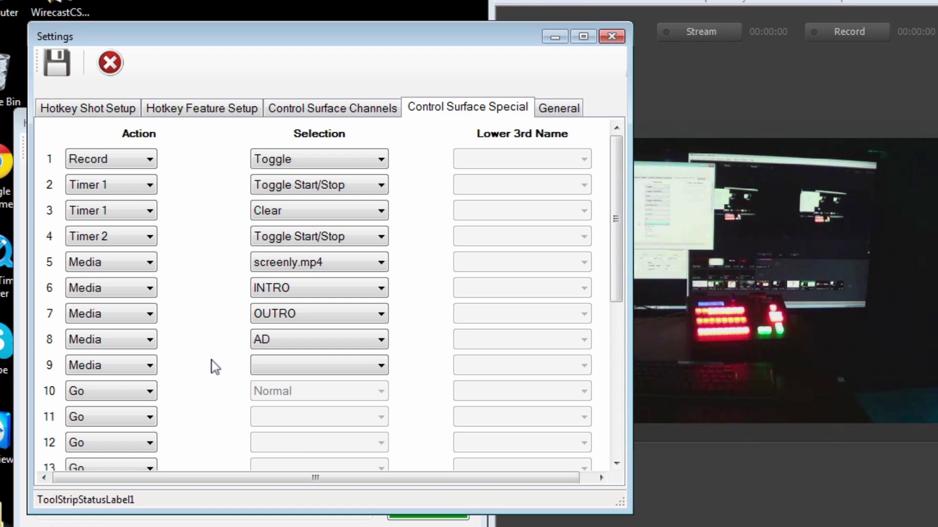
# Step: Cycle the action of special control 9 through Snapshot, Fade To Black and Mute Output
pyautogui.click(147, 374)
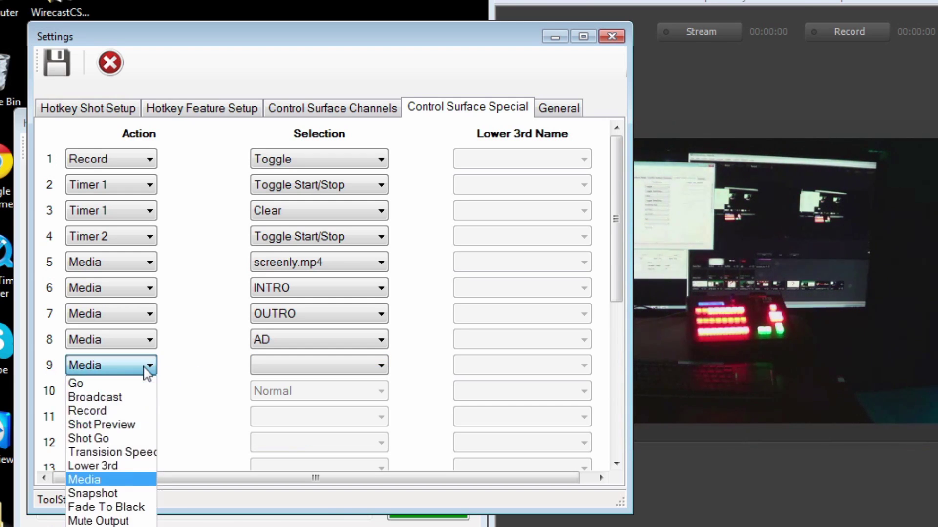
pyautogui.click(122, 494)
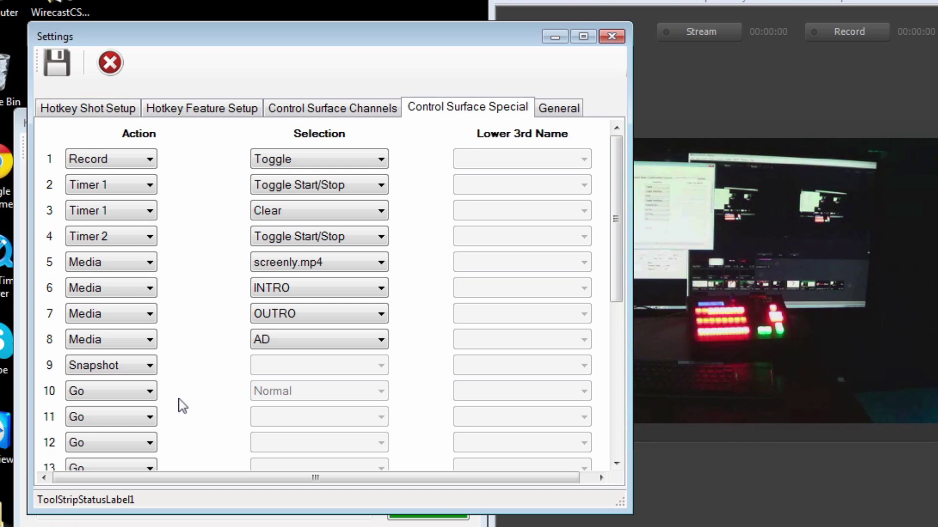
pyautogui.click(150, 367)
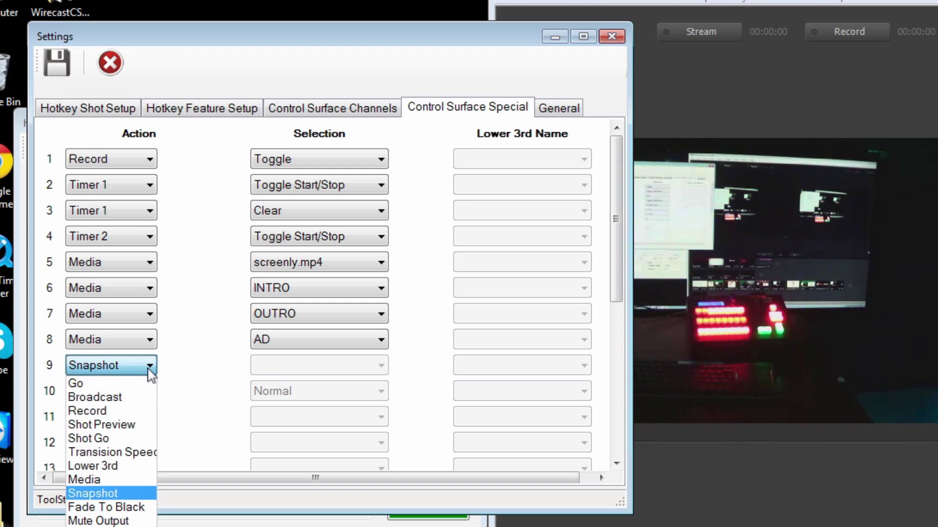
pyautogui.click(134, 508)
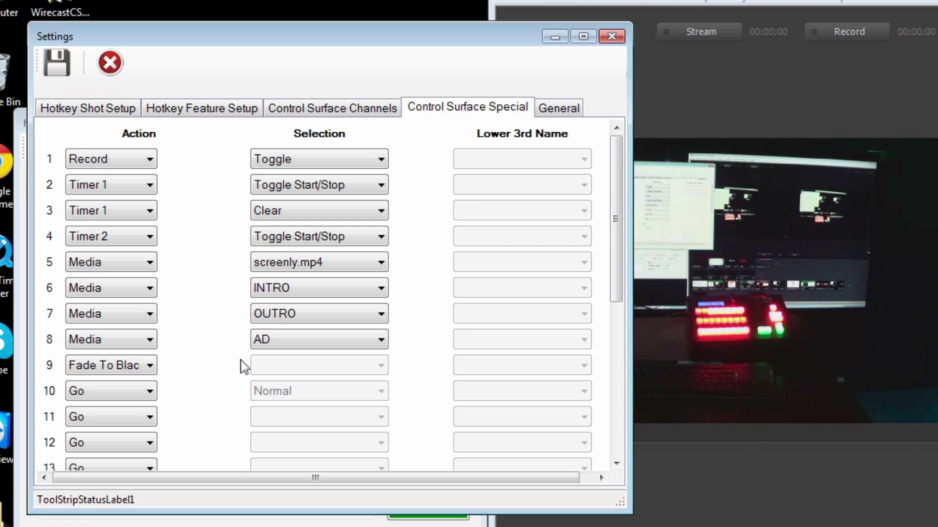
pyautogui.click(141, 366)
pyautogui.click(122, 520)
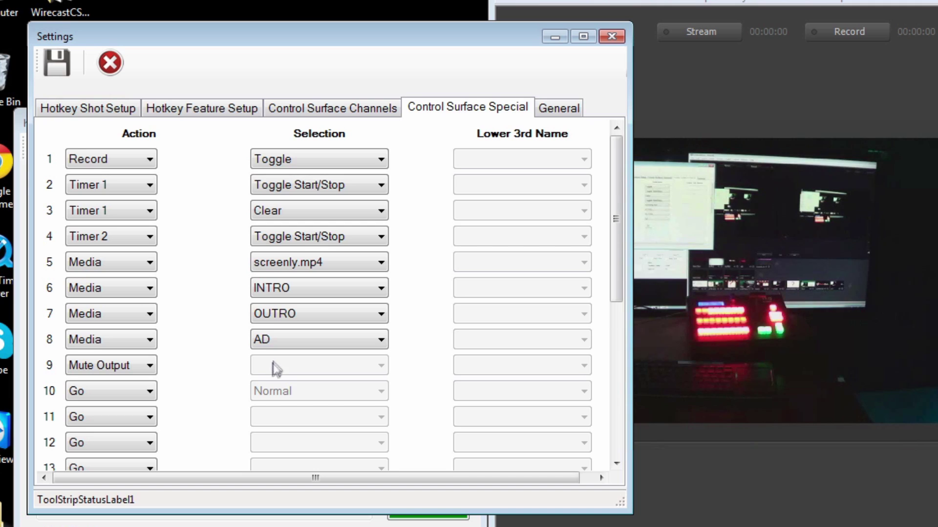
# Step: Set the action of special control 9 to Timer 1 and view its selection options, leaving the selection empty
pyautogui.click(137, 368)
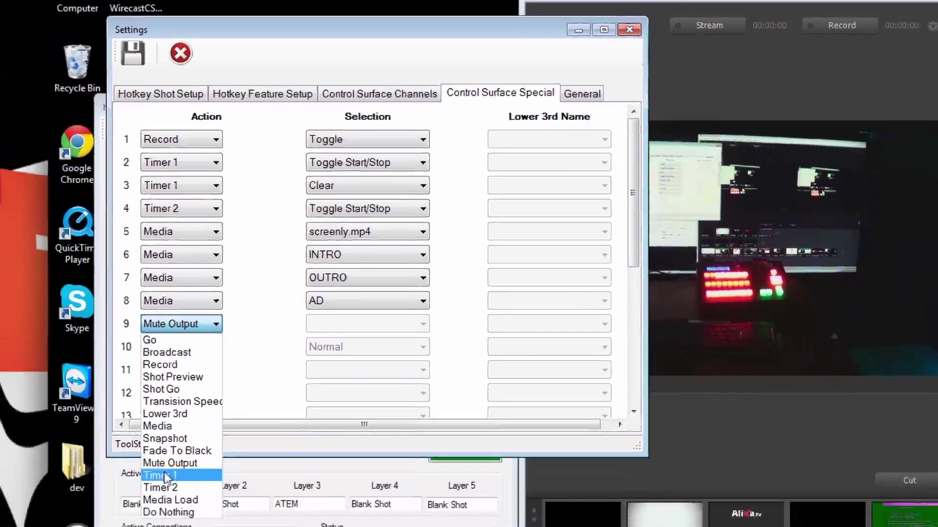
pyautogui.click(166, 476)
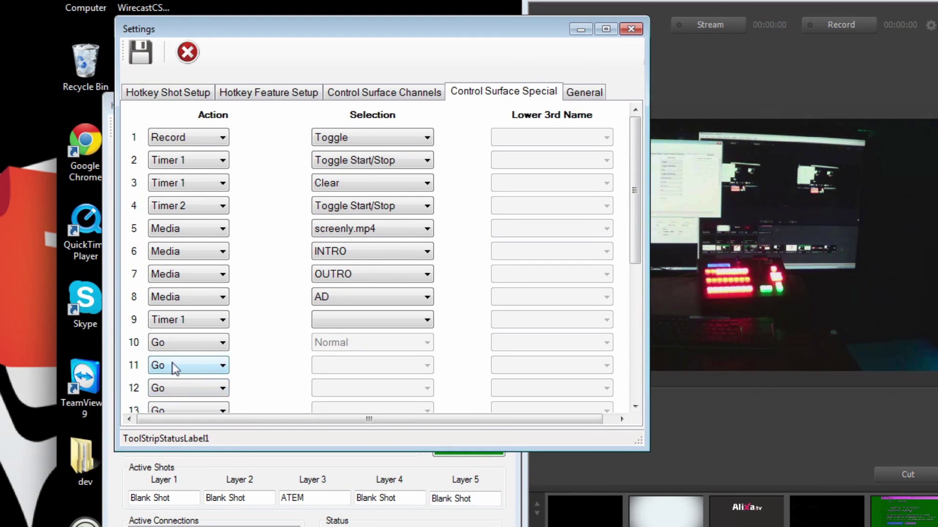
pyautogui.click(343, 321)
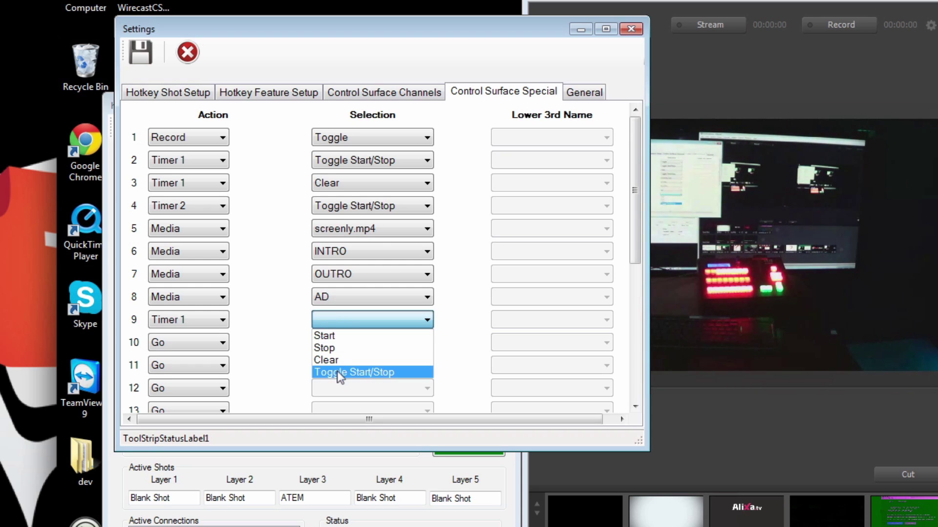
pyautogui.click(197, 320)
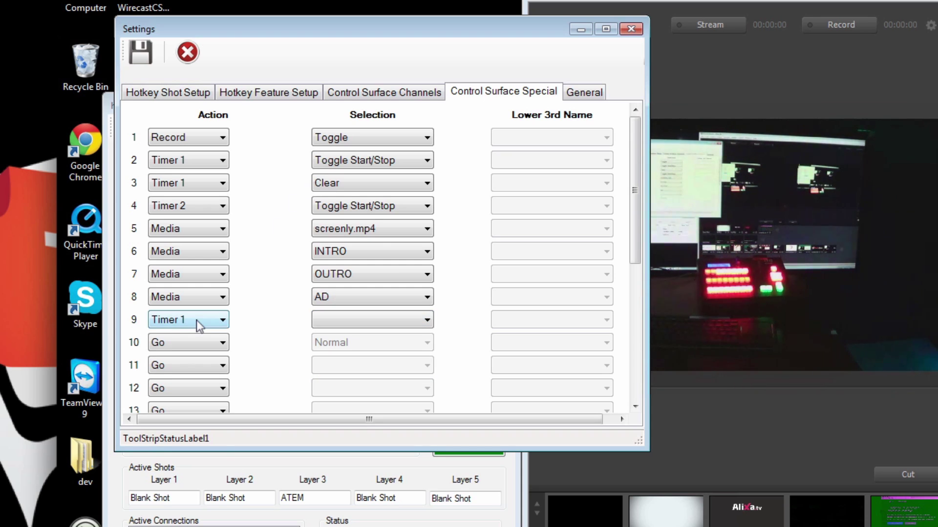
# Step: Try the Do Nothing and Media Load actions on special control 9, view the selection options, and return its action to Go
pyautogui.click(197, 321)
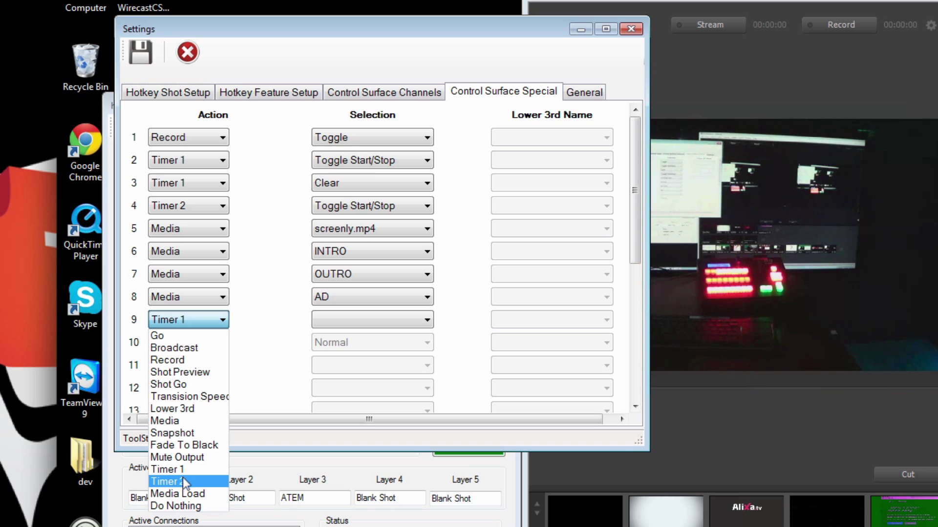
pyautogui.click(189, 506)
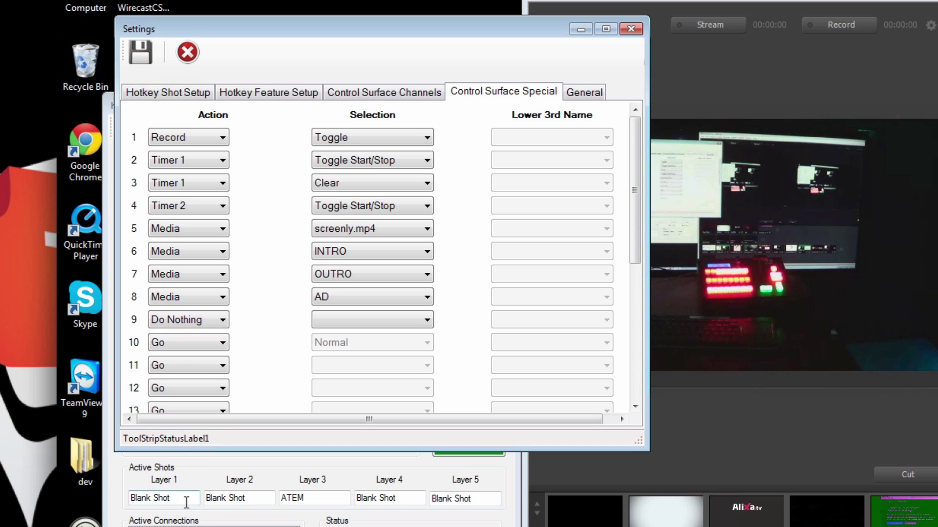
pyautogui.click(203, 323)
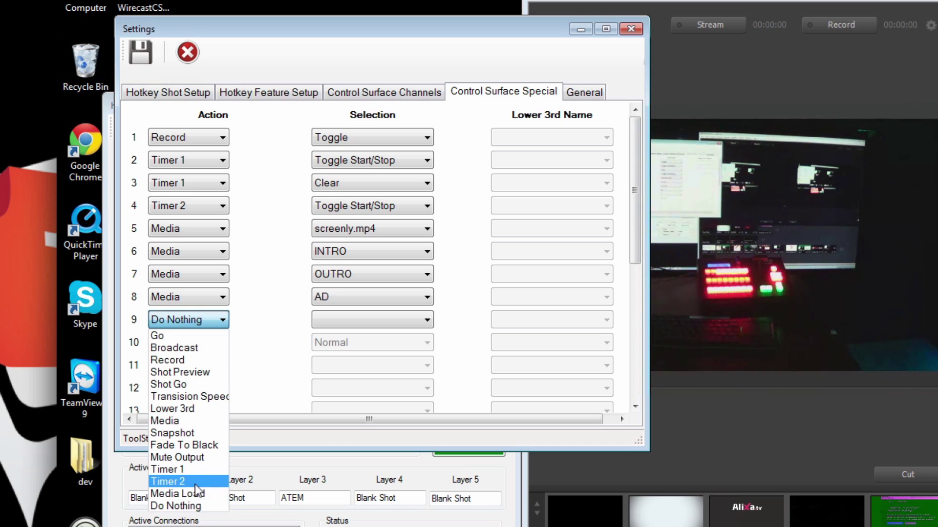
pyautogui.click(196, 497)
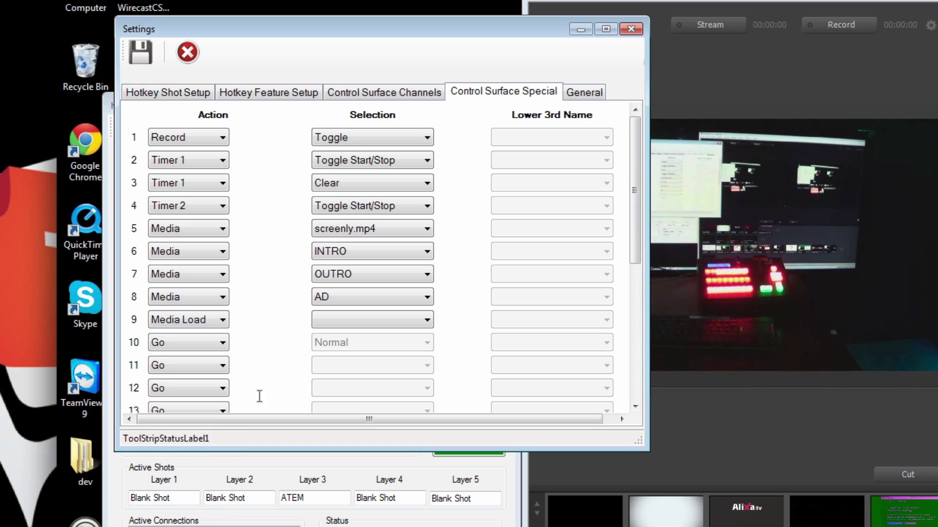
pyautogui.click(346, 324)
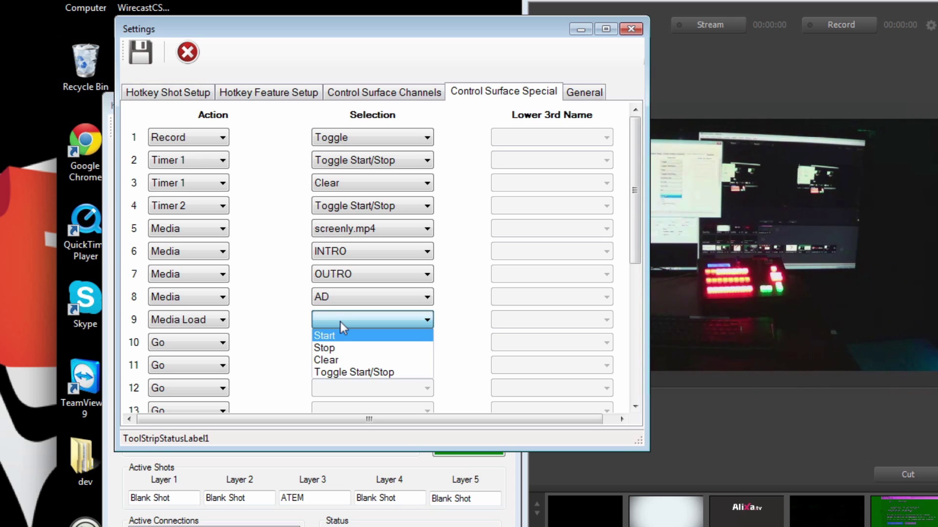
pyautogui.click(342, 325)
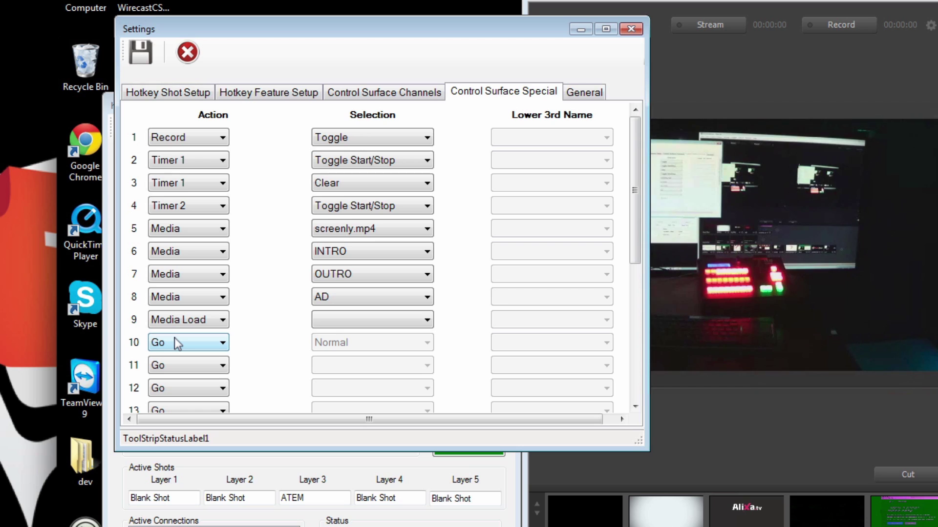
pyautogui.click(186, 320)
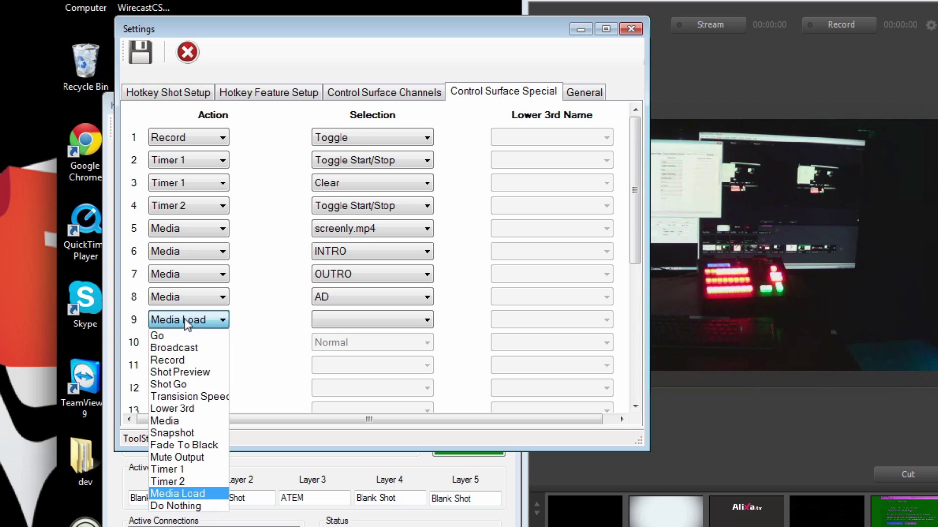
pyautogui.click(180, 336)
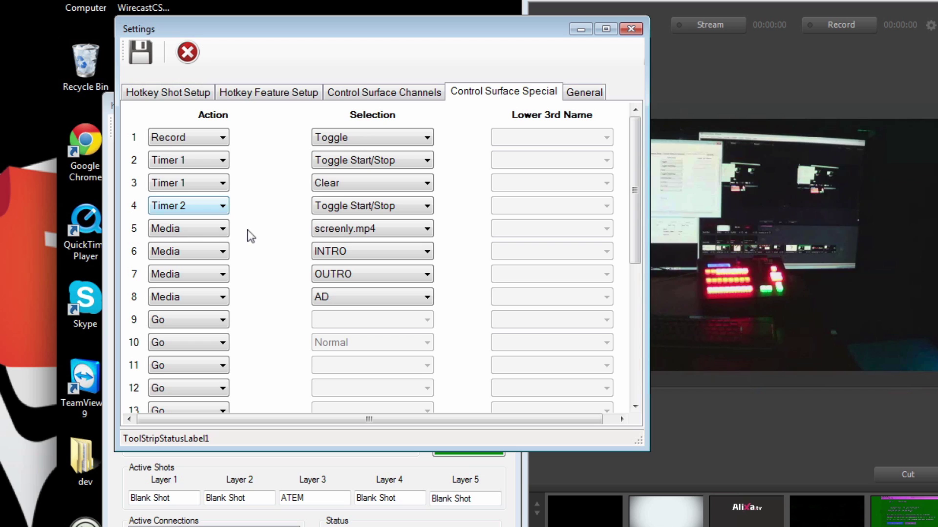
# Step: Review the control surface channel and special assignments and close the settings without saving
pyautogui.click(373, 94)
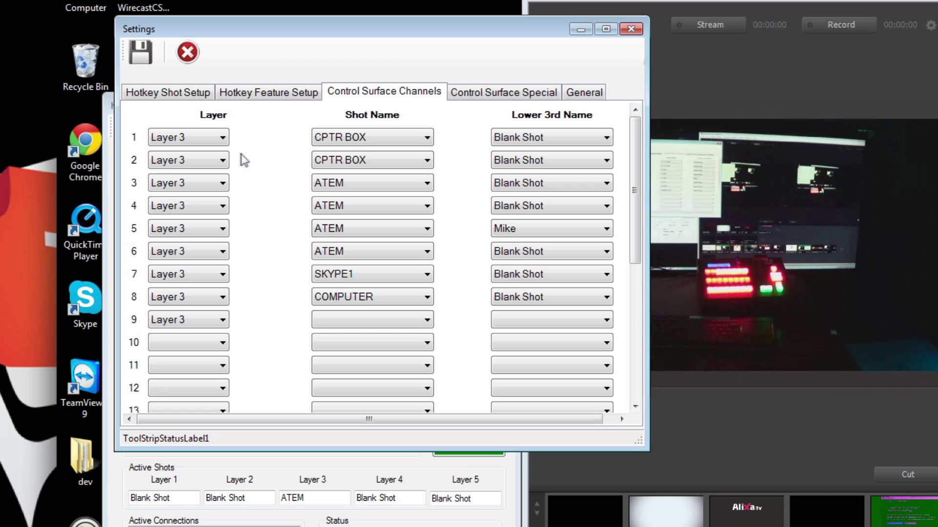
pyautogui.click(486, 93)
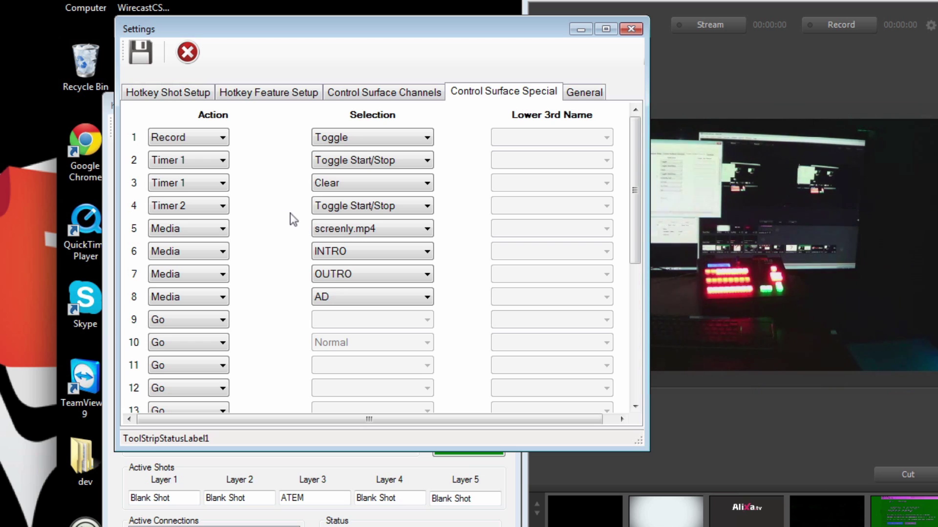
pyautogui.click(188, 53)
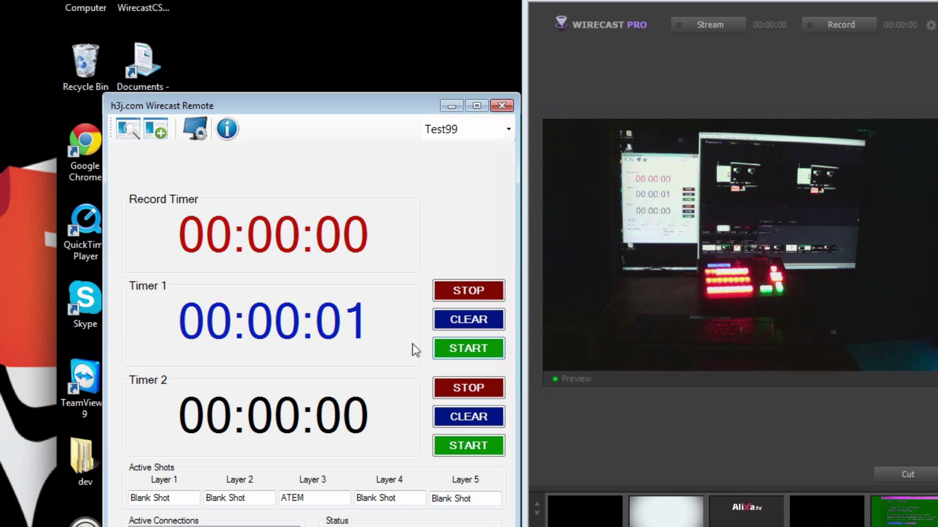
# Step: Stop Timer 1 and clear its elapsed time
pyautogui.click(469, 294)
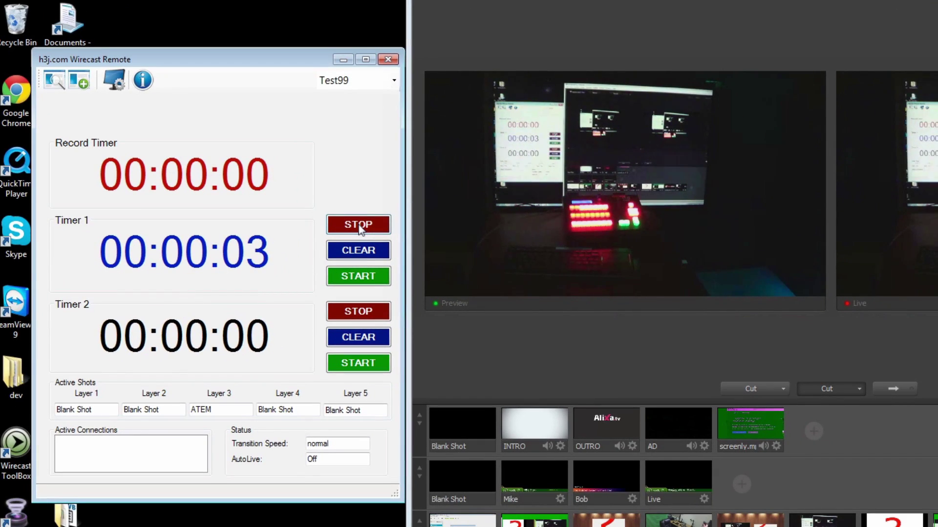
pyautogui.click(363, 257)
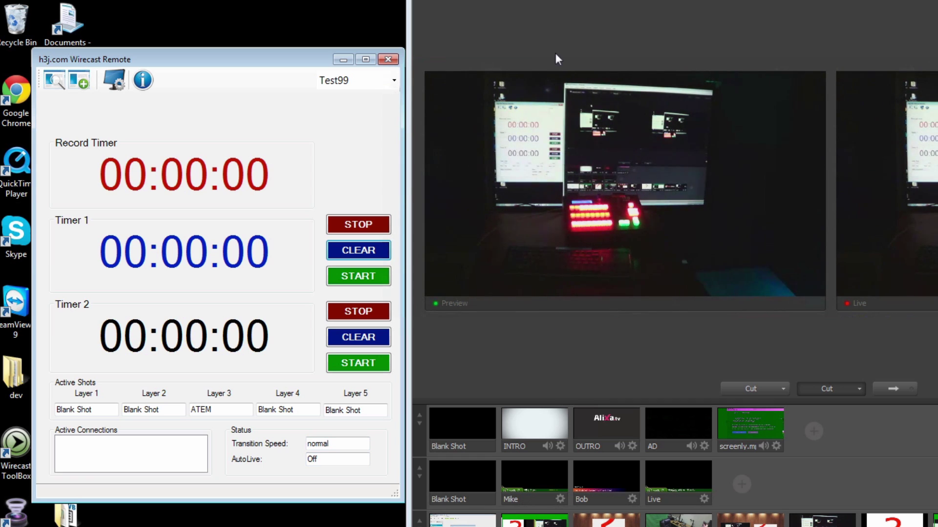
# Step: Switch to Wirecast and set the transition speed to Slowest
pyautogui.click(483, 1)
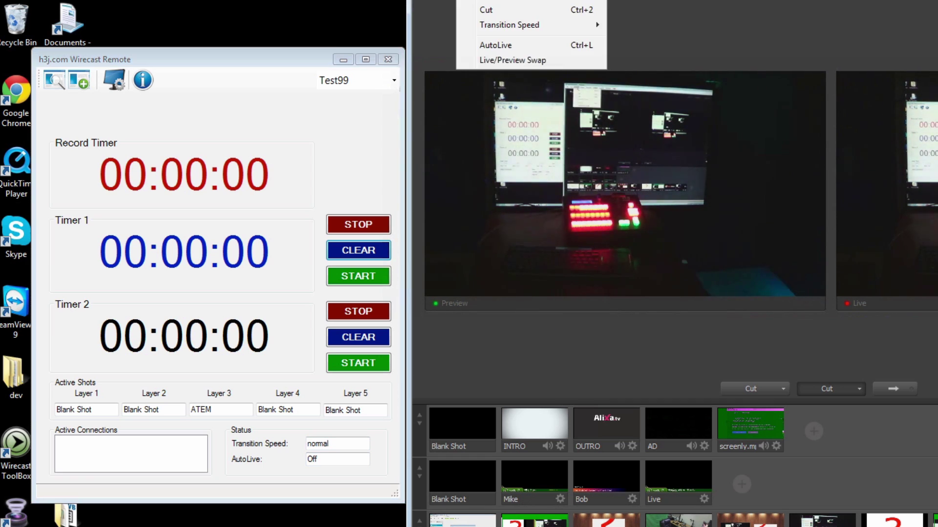
pyautogui.moveTo(530, 25)
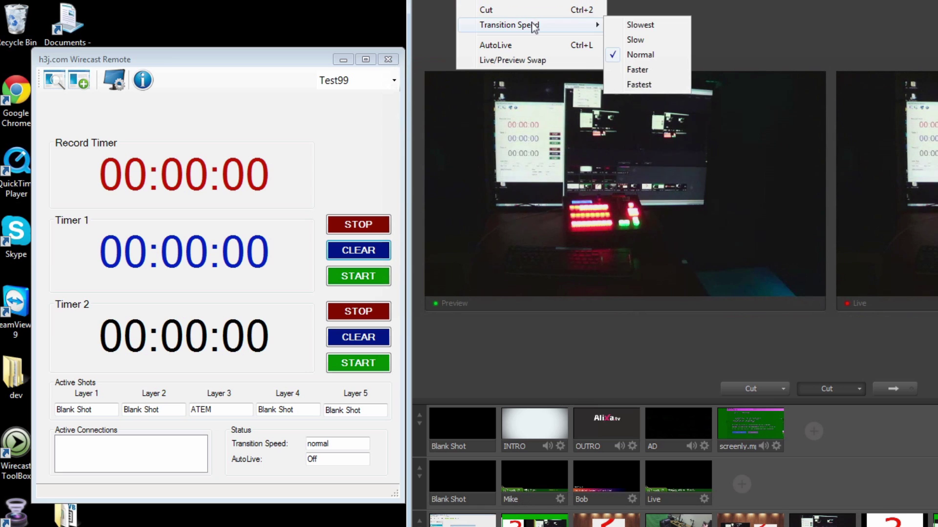
pyautogui.click(636, 24)
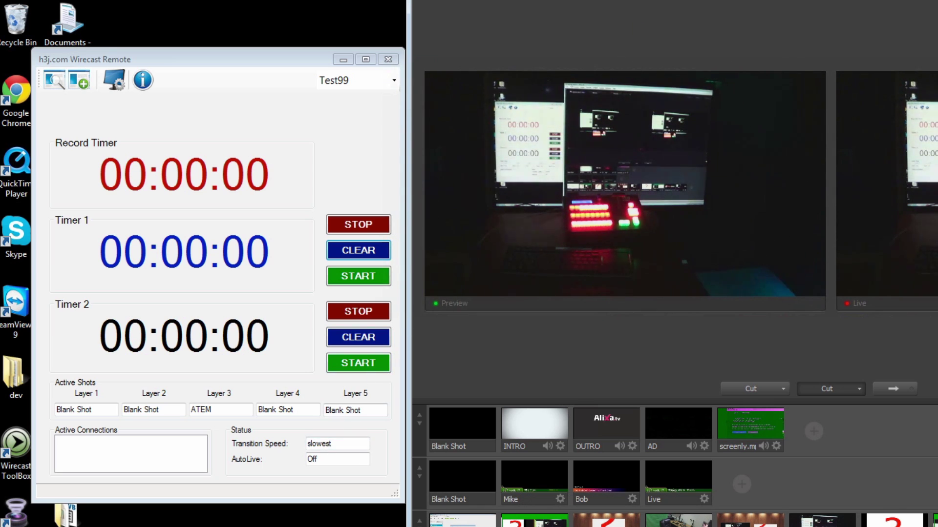
# Step: Toggle AutoLive on and back off in Wirecast, and dismiss the notice about using Go
pyautogui.hotkey('alt', 's')
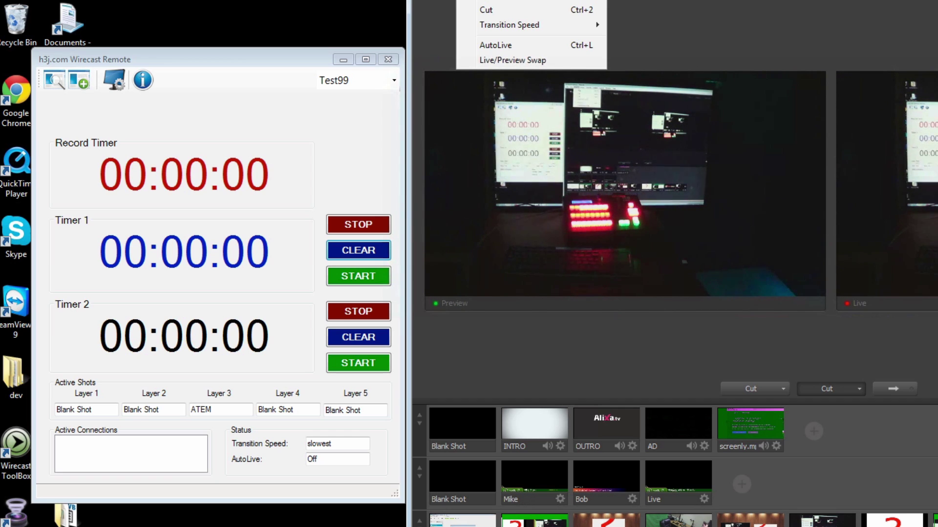
pyautogui.click(526, 45)
pyautogui.click(504, 42)
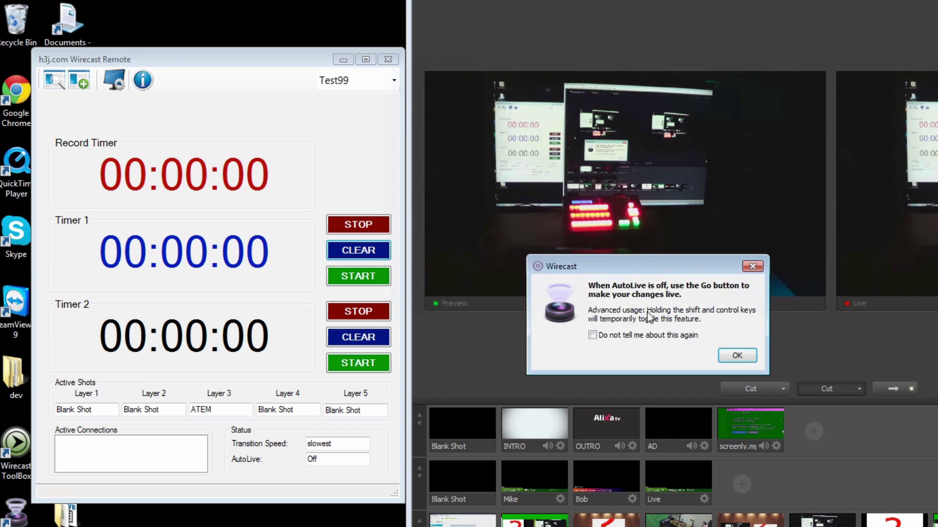
pyautogui.click(738, 356)
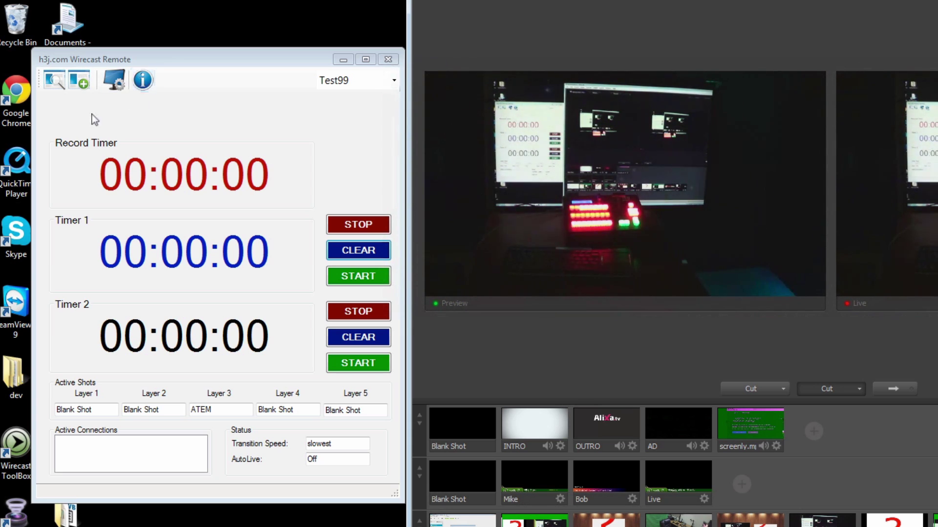
# Step: Return to Wirecast Remote, view the file dialog for adding a profile, and cancel it without choosing a file
pyautogui.click(81, 88)
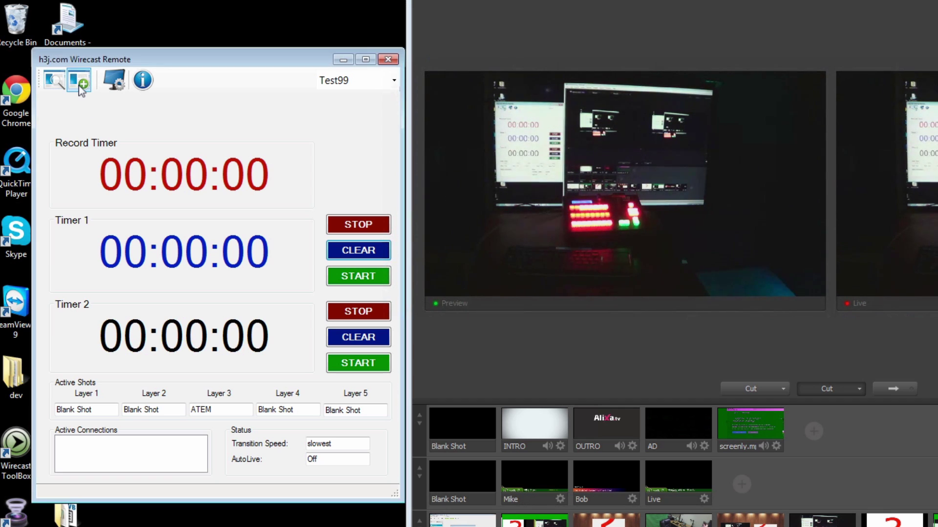
pyautogui.click(81, 88)
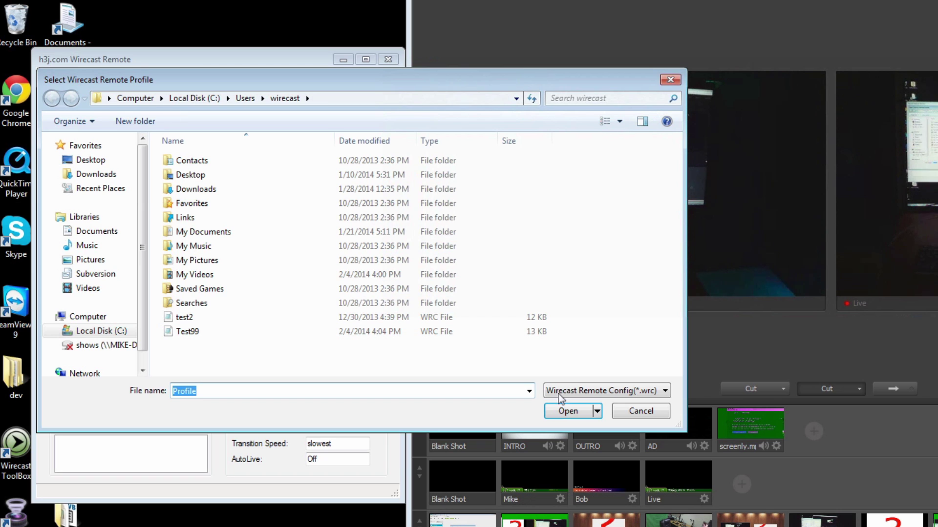
pyautogui.click(666, 413)
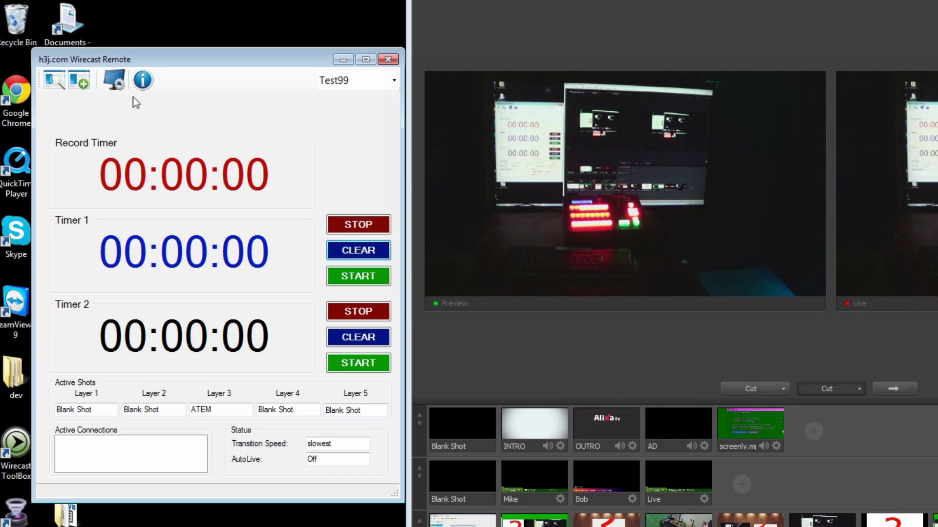
# Step: Load the test2 profile, check its hotkey and control surface assignments, and close the settings without saving
pyautogui.click(393, 81)
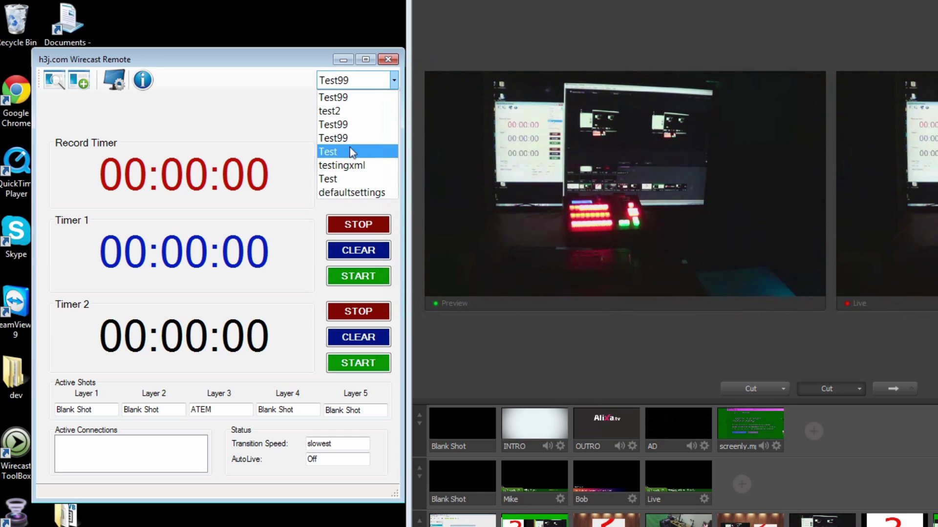
pyautogui.click(361, 112)
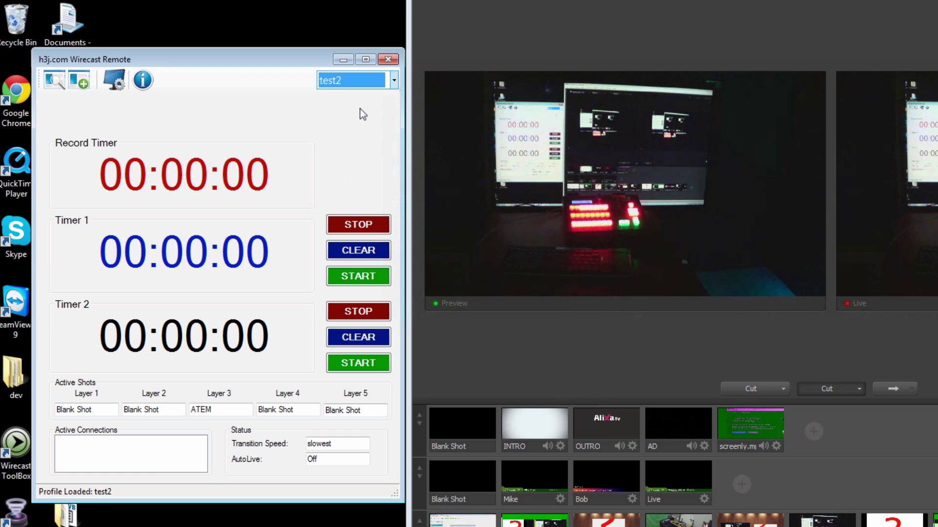
pyautogui.click(114, 81)
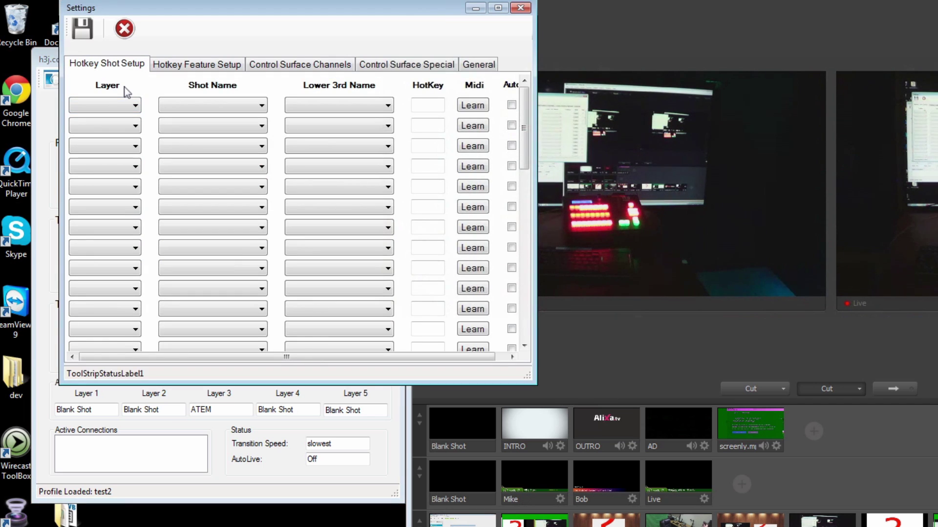
pyautogui.click(302, 65)
pyautogui.click(384, 68)
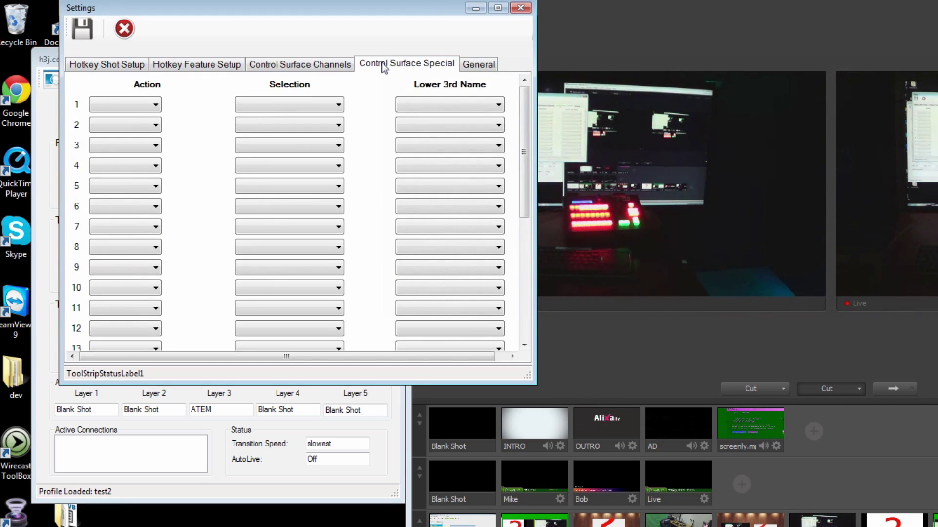
pyautogui.click(125, 28)
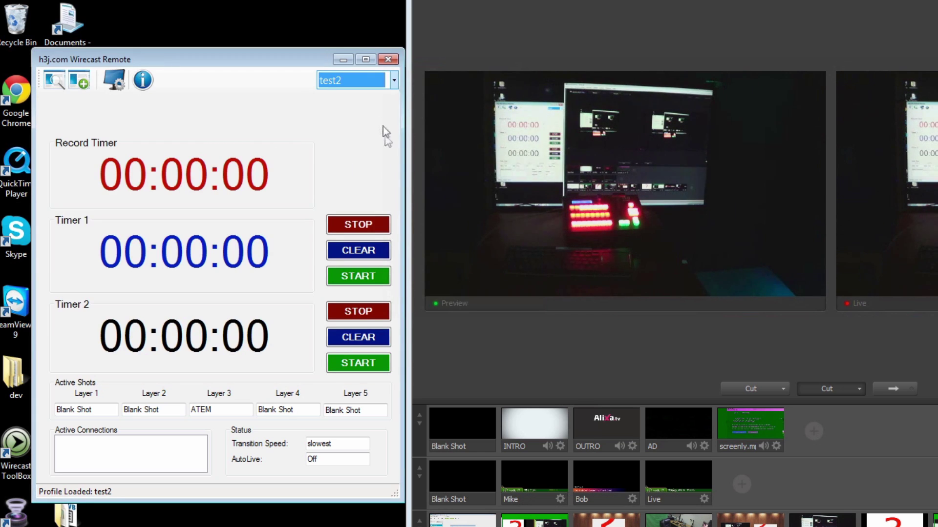
# Step: Load the Test99 profile, compare its hotkey shot and control surface channel assignments, and close the settings without saving
pyautogui.click(393, 81)
pyautogui.click(360, 97)
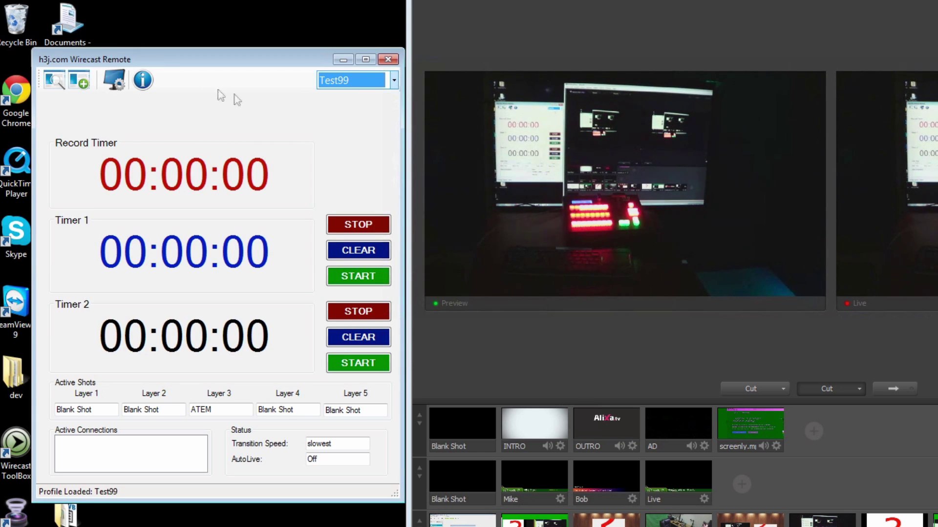
pyautogui.click(117, 83)
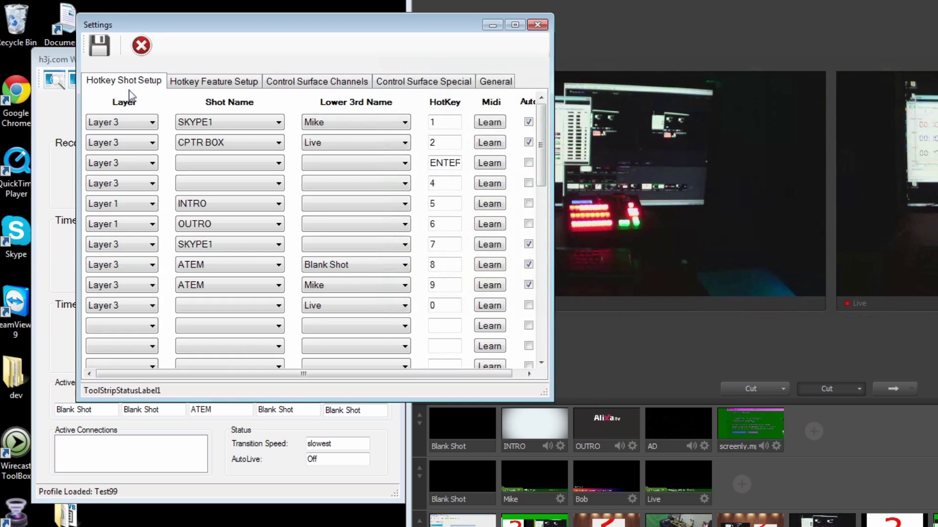
pyautogui.click(288, 85)
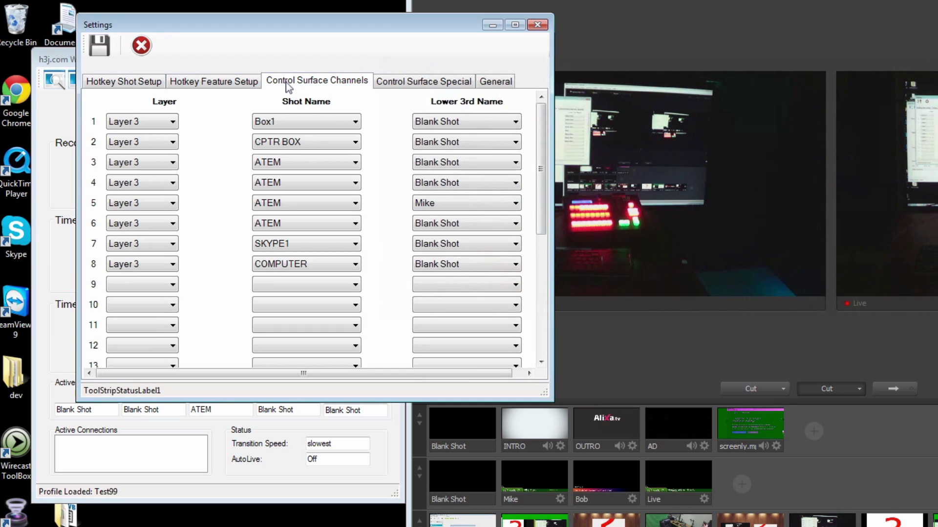
pyautogui.click(131, 87)
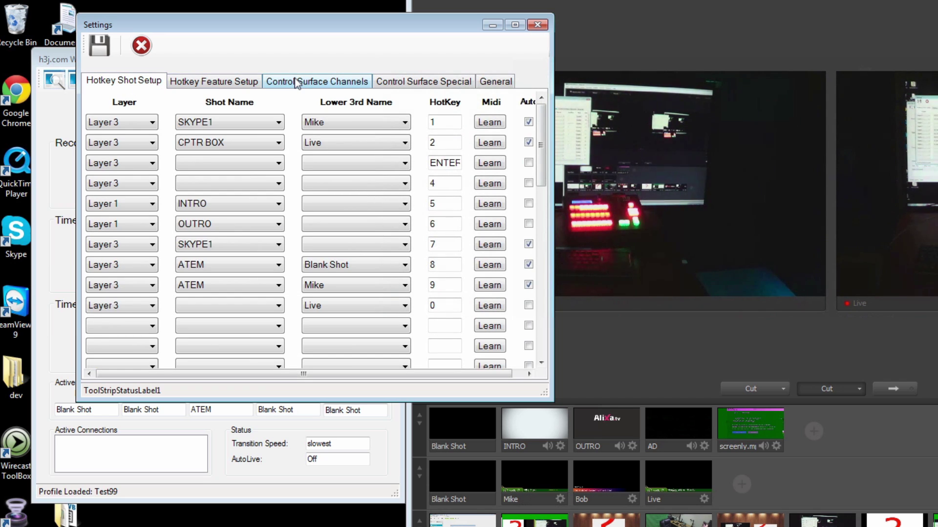
pyautogui.click(296, 82)
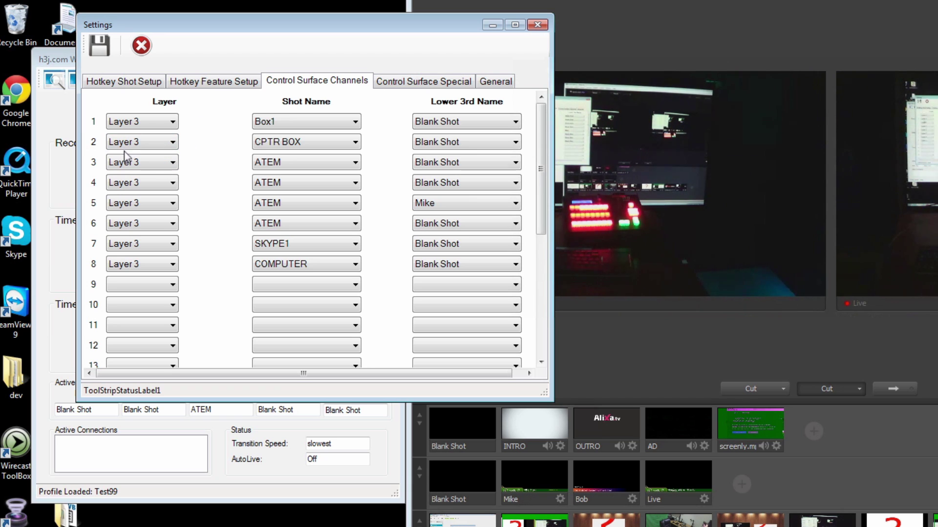
pyautogui.click(141, 46)
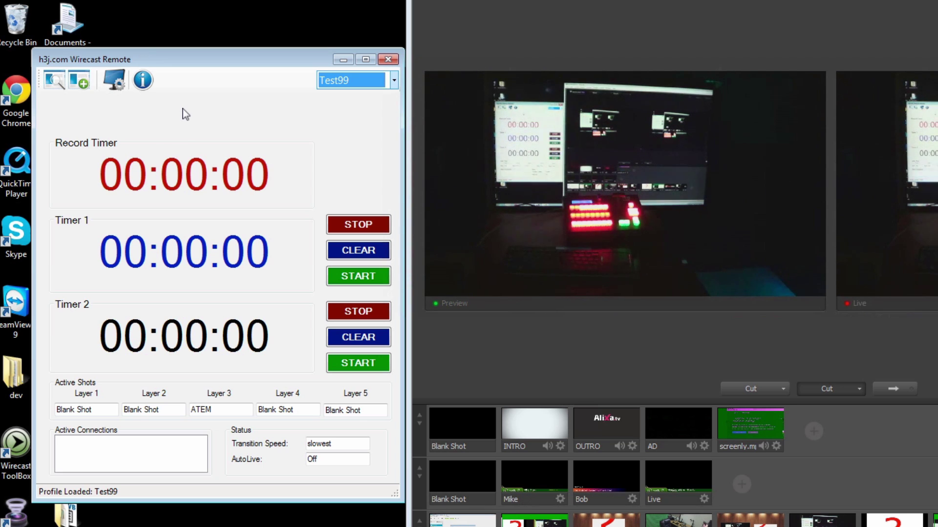